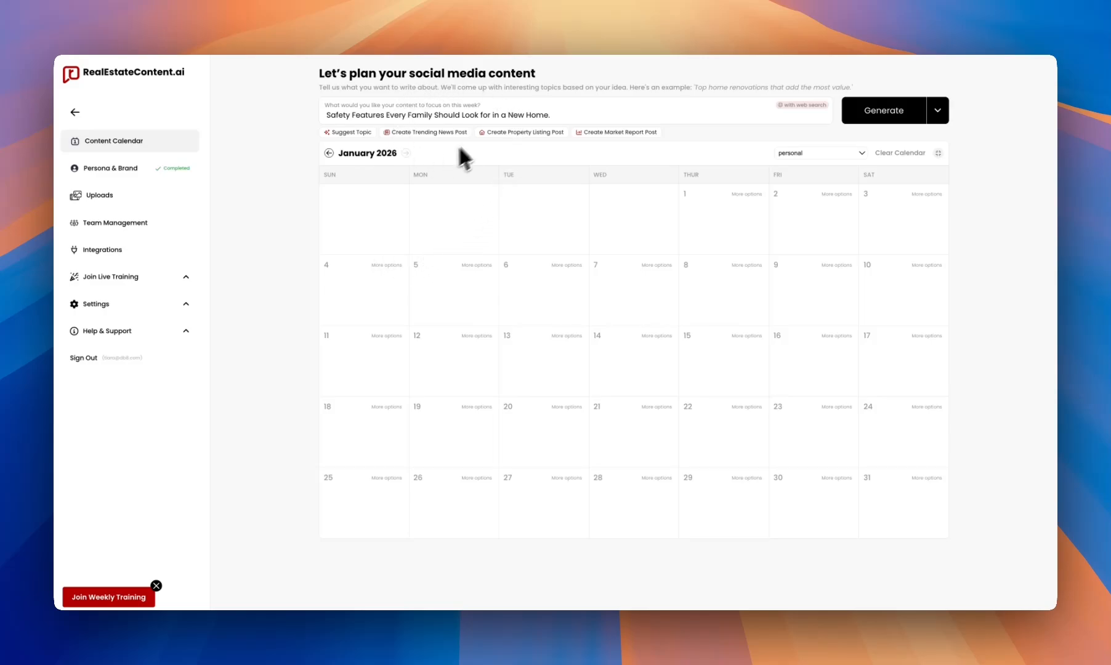
Set the content focus to the suggested topic "How First-Time Buyers Can Make a Better Offer on a Home."
triple_click(435, 116)
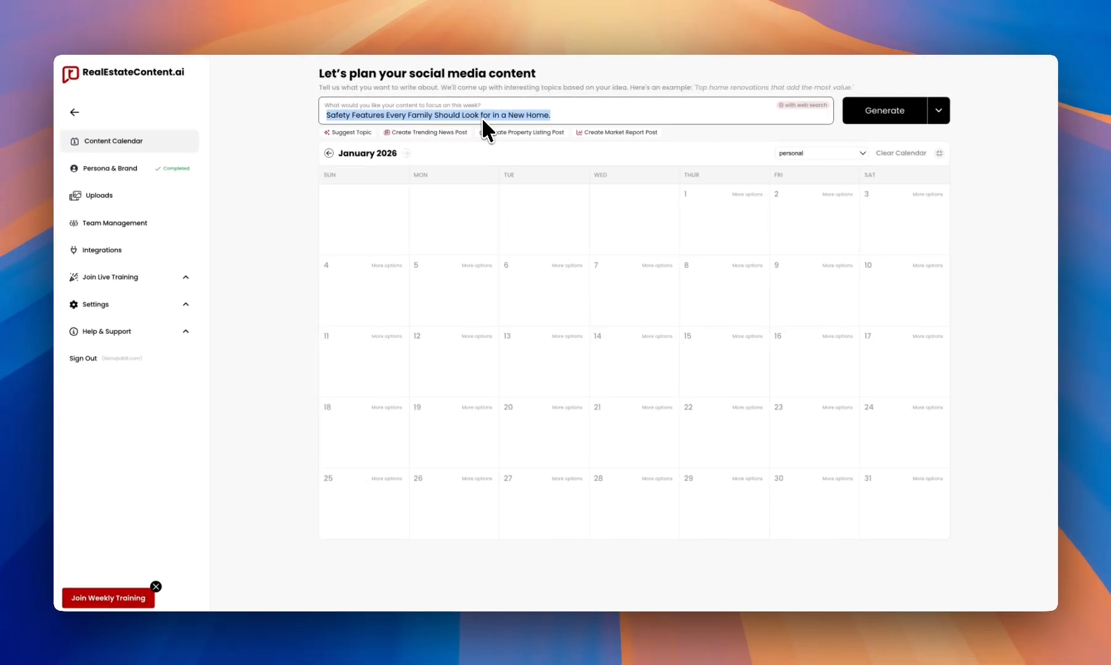
left_click(364, 131)
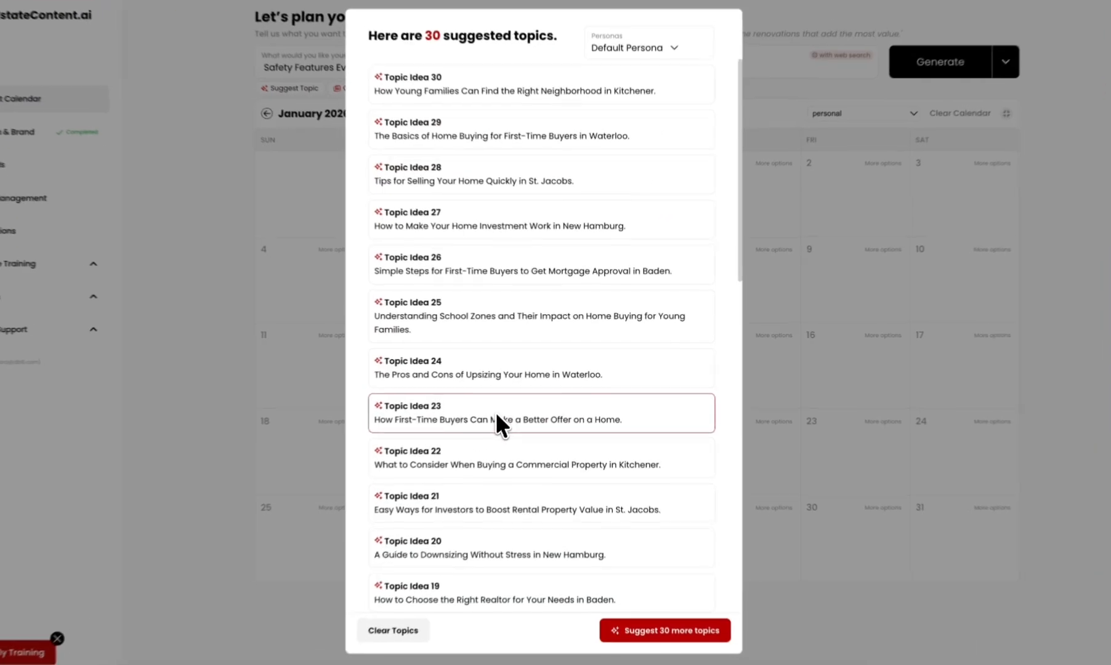
left_click(517, 400)
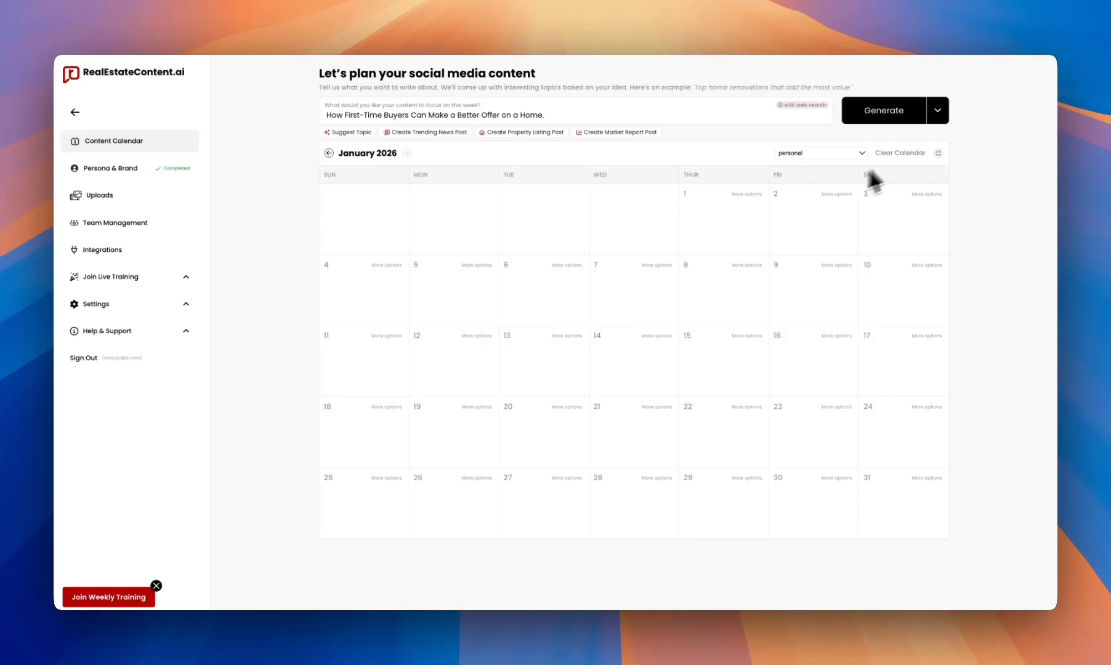
Switch content generation to the faster Generate mode without web search and review the web search alternative
left_click(938, 111)
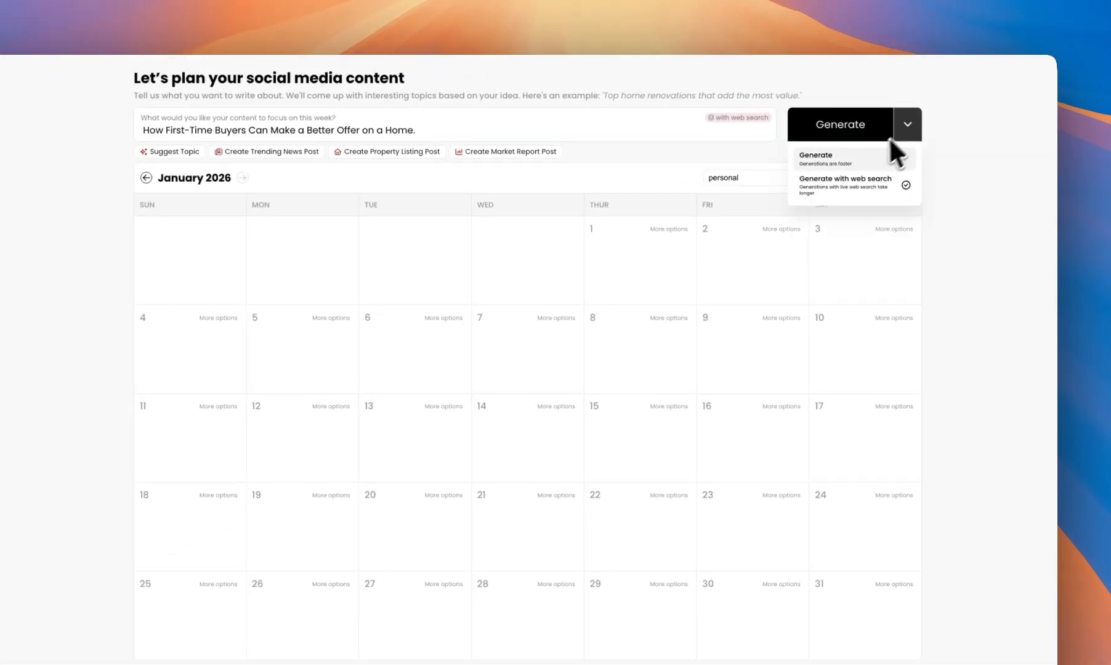
left_click(836, 164)
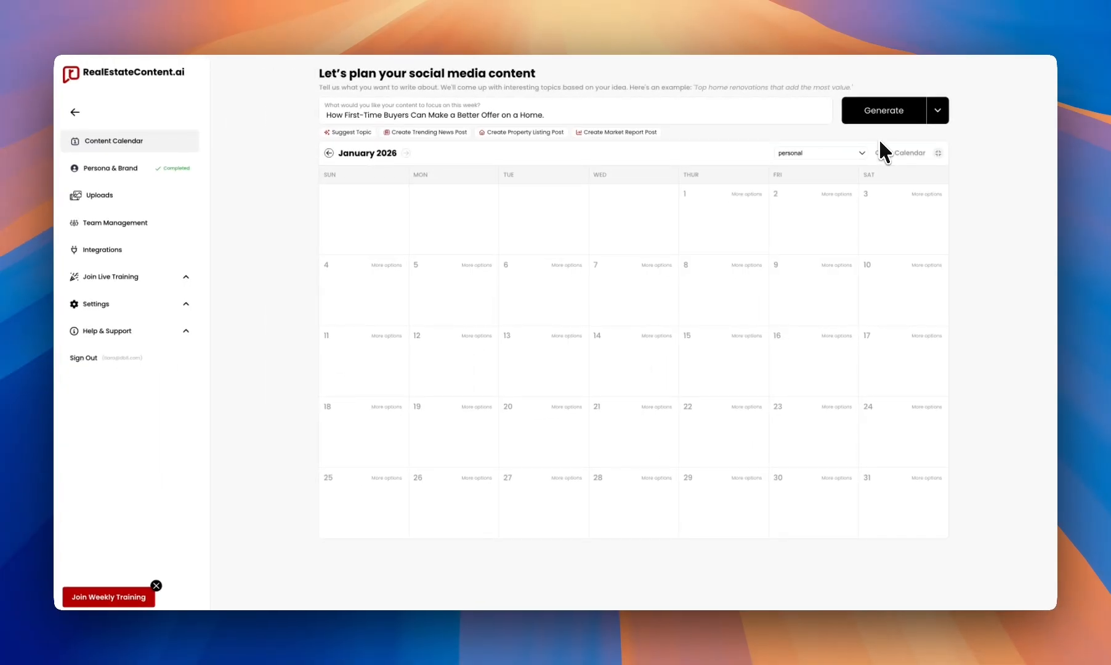
left_click(940, 114)
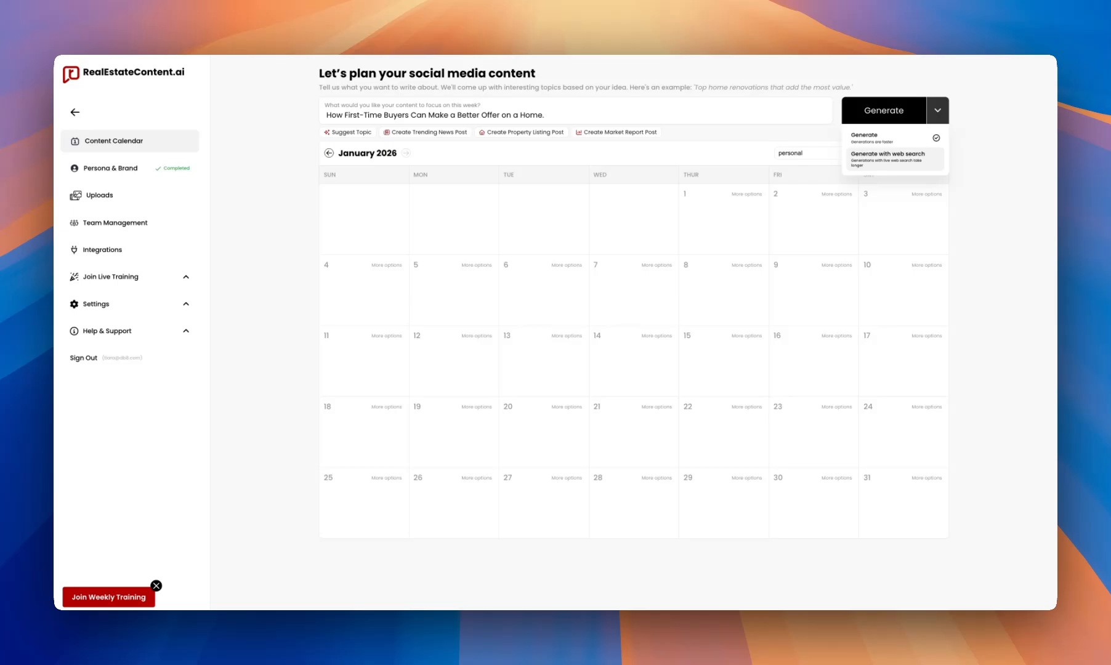
left_click(887, 155)
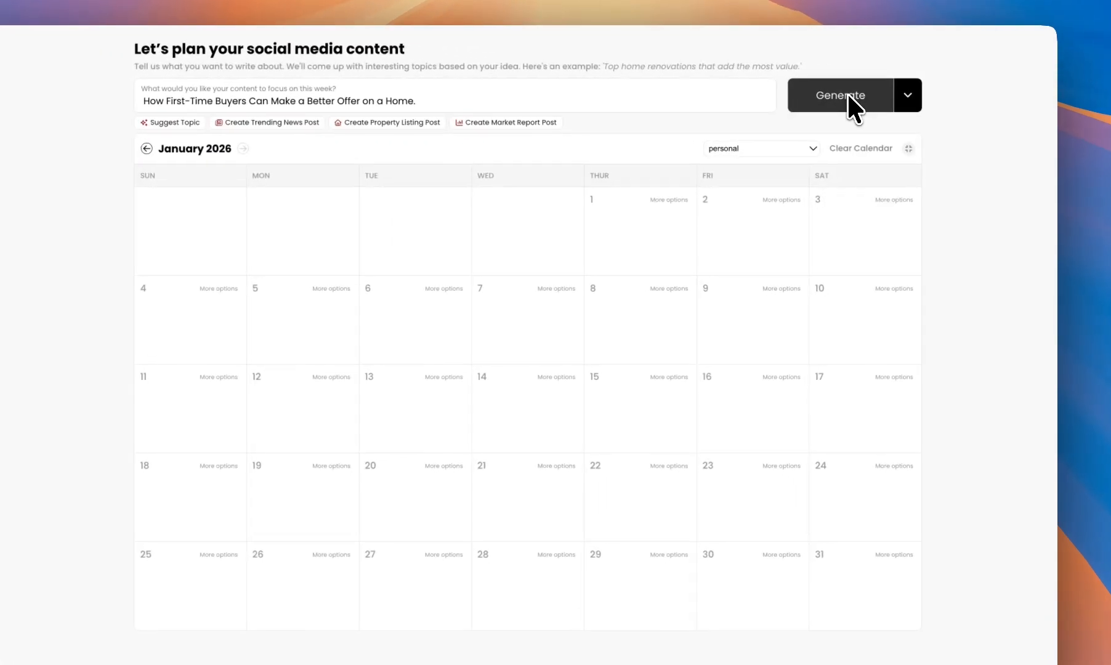
Start generating content and choose the Mondays January 5, 12, 19 and 26 as posting days
left_click(848, 94)
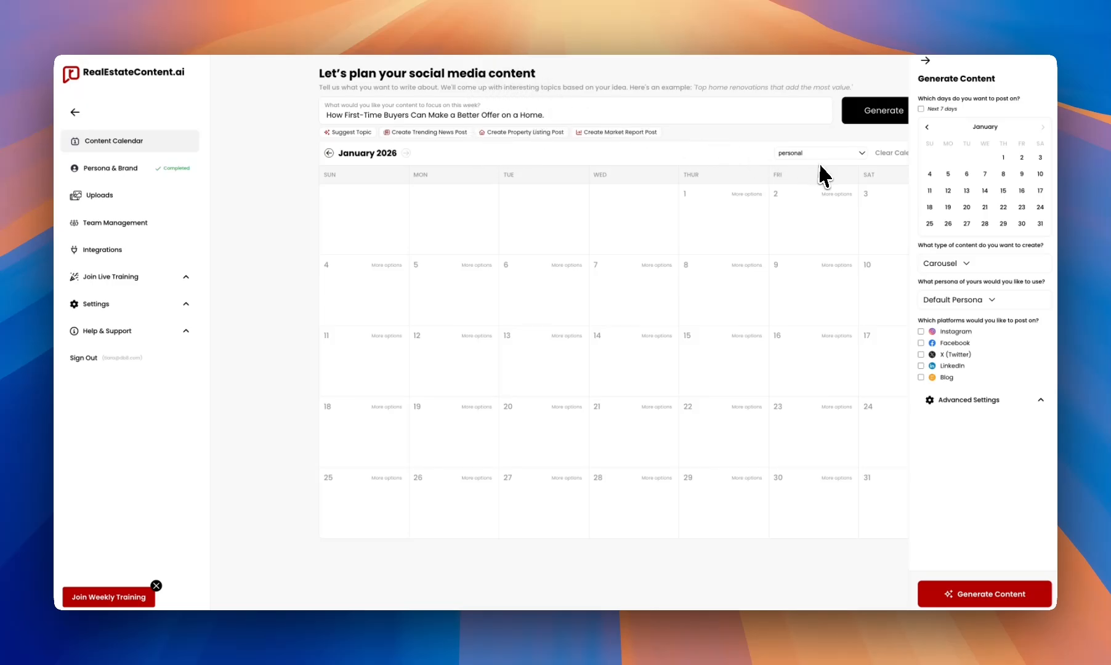
left_click(947, 177)
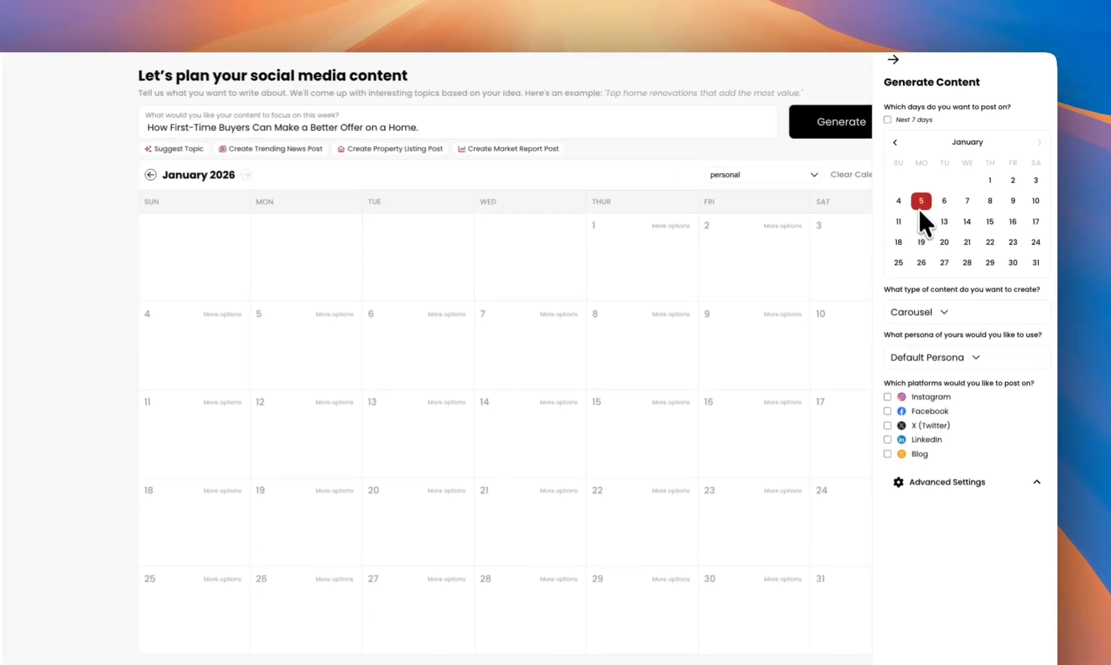
left_click(922, 221)
left_click(921, 242)
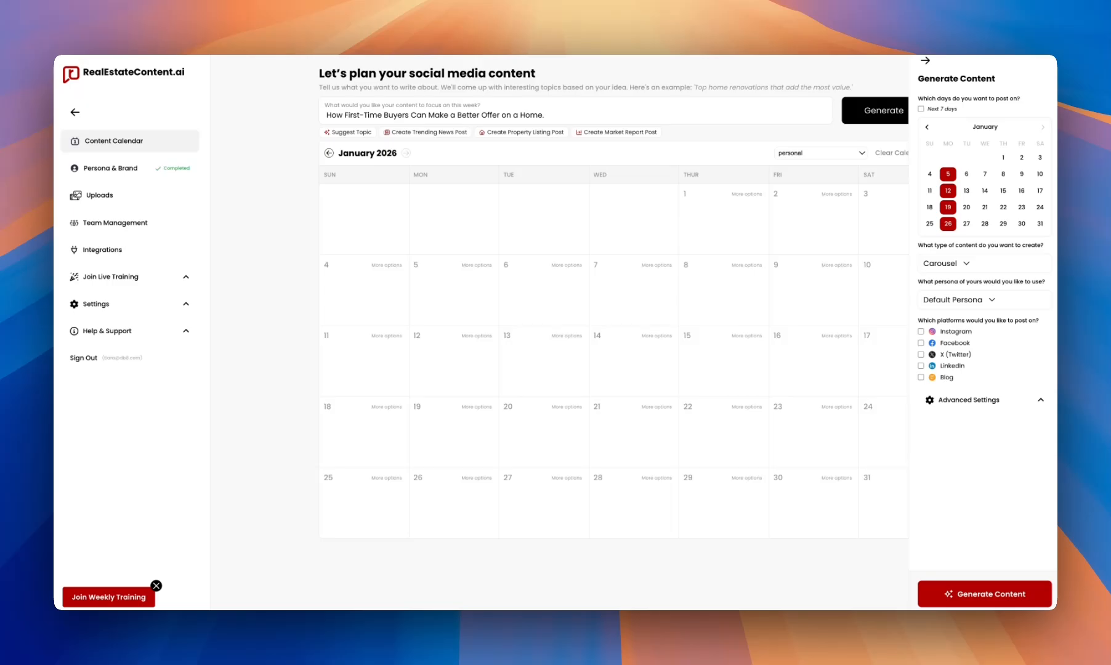
Keep Carousel and Default Persona for the posts, and select Instagram, Facebook, X (Twitter), LinkedIn and Blog as platforms
left_click(949, 265)
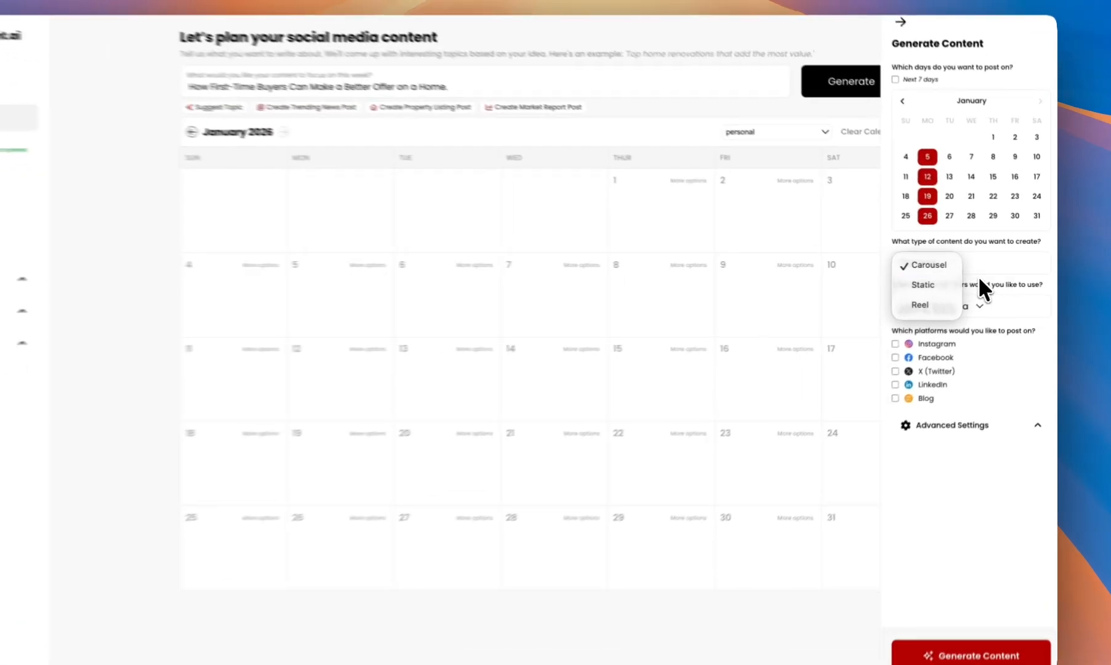
left_click(992, 276)
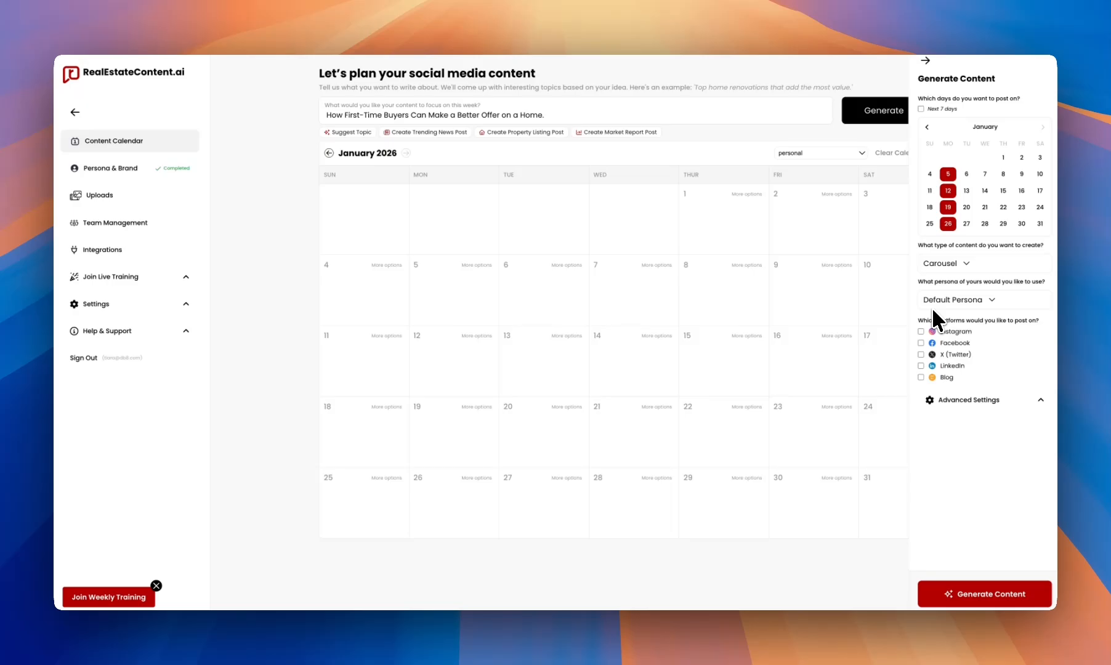
left_click(972, 302)
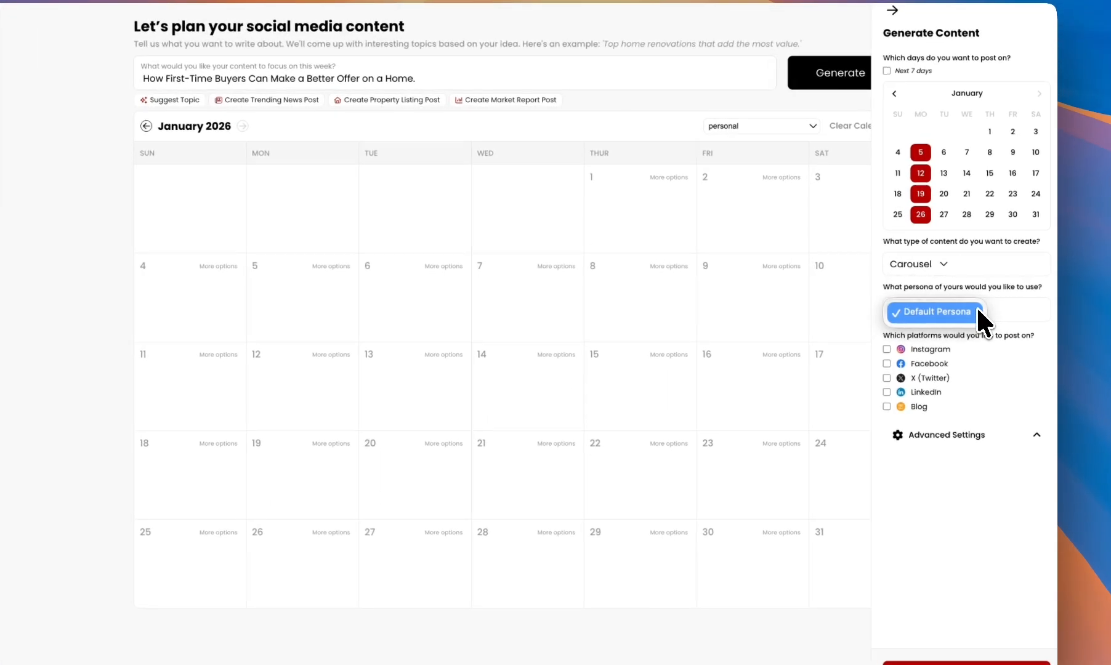
left_click(978, 308)
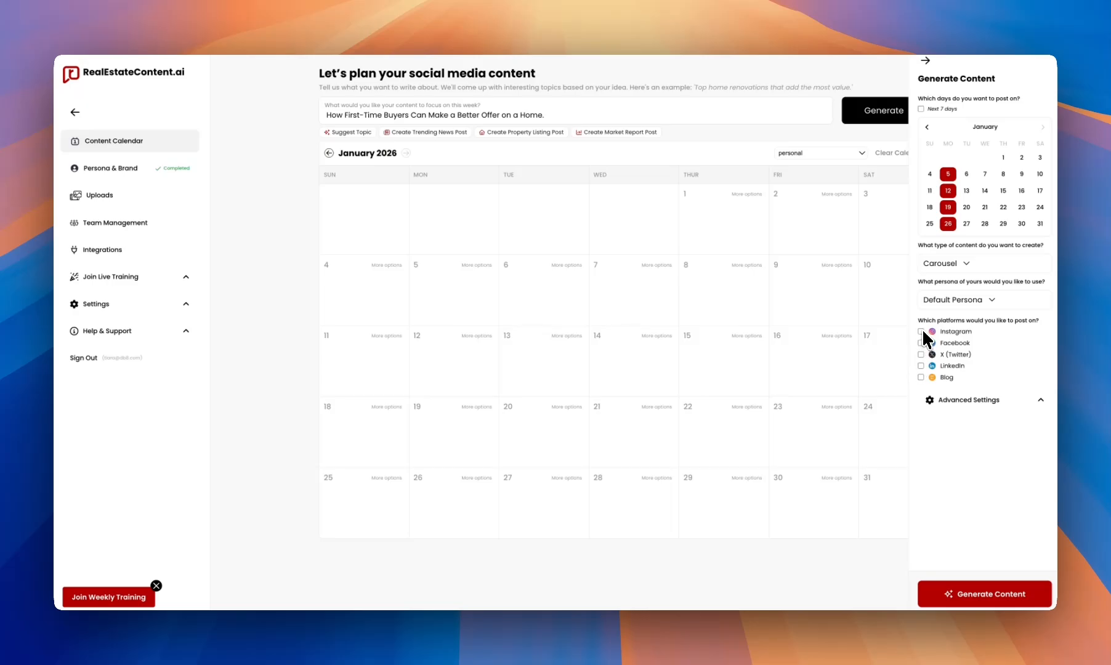
left_click(921, 378)
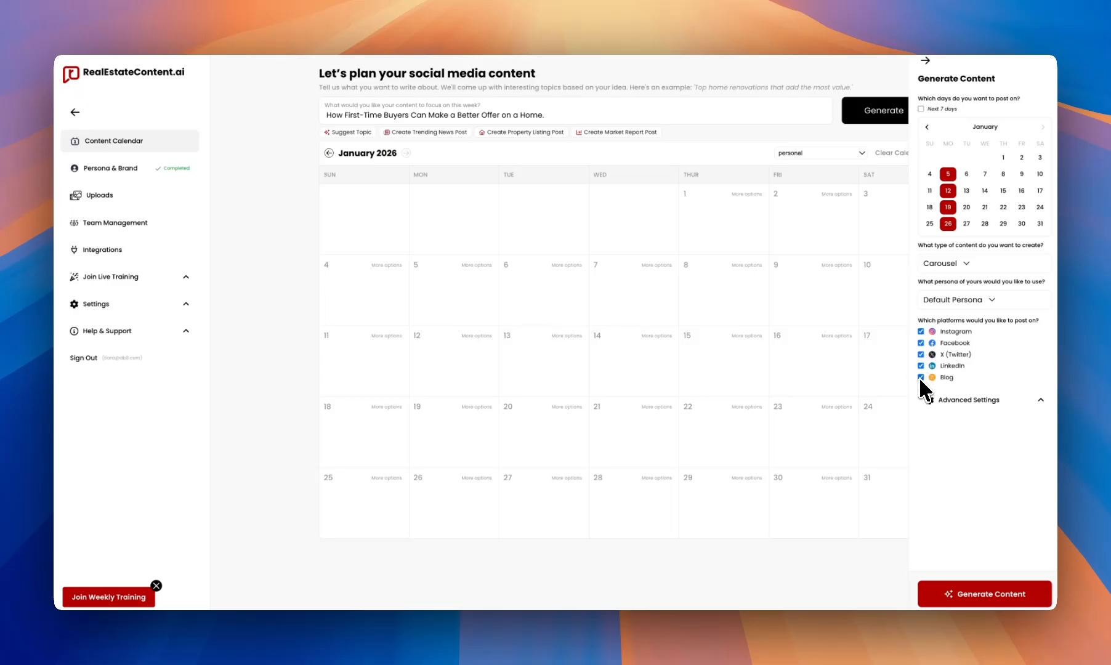
Review the advanced settings for templates, background source, branding, footer, hashtags and emojis, and collapse them again
left_click(968, 400)
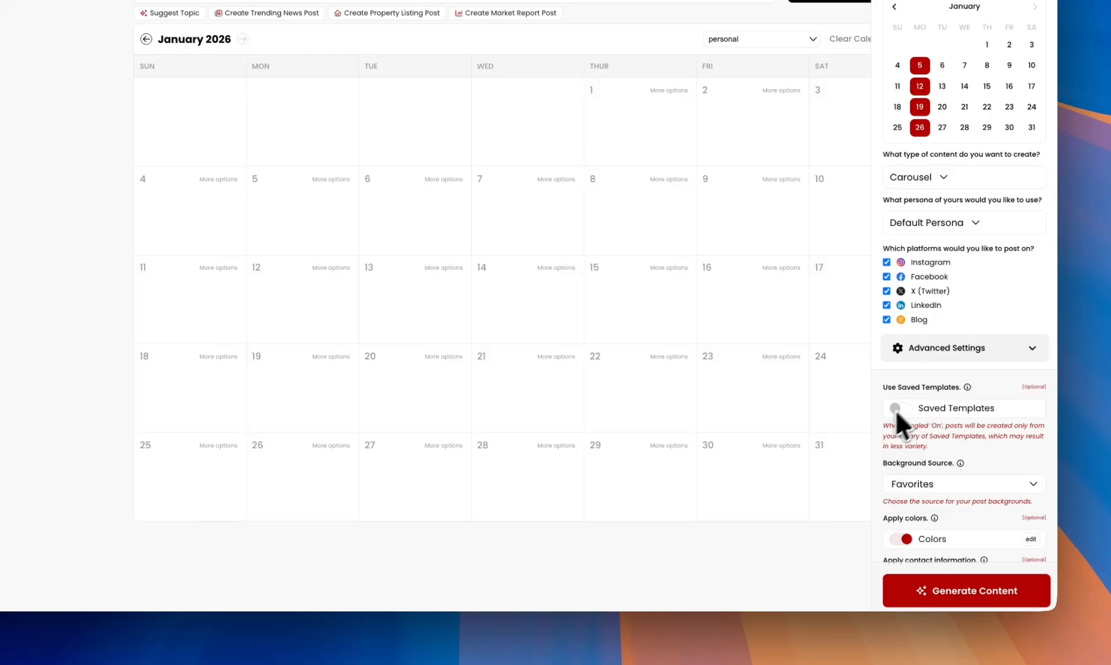
scroll(927, 524, "down", 5)
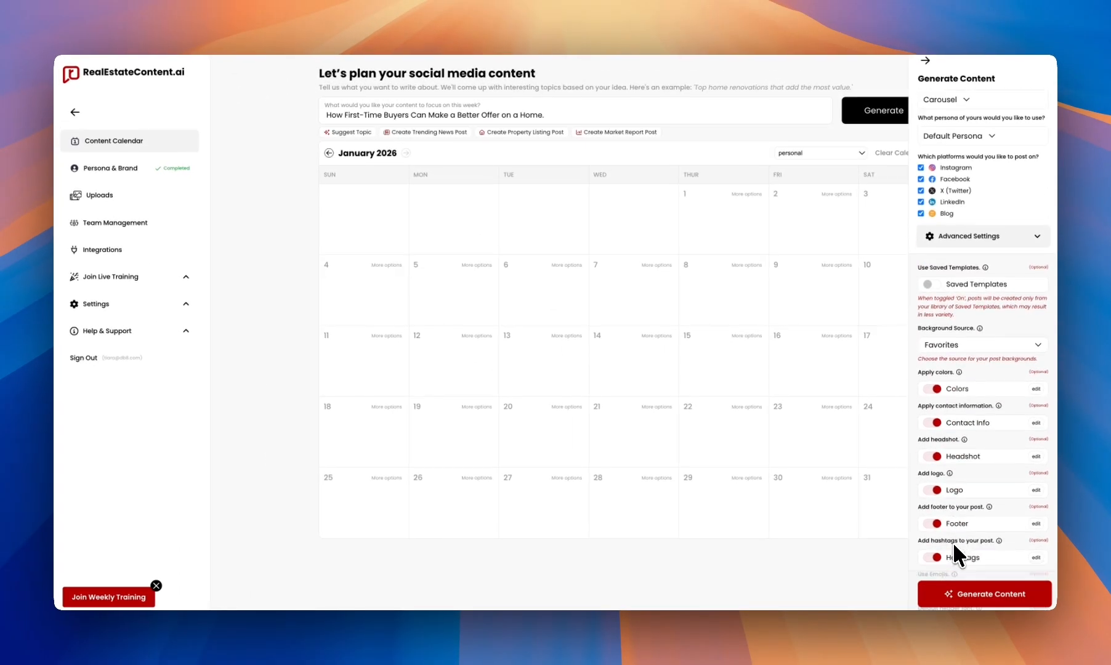
scroll(953, 542, "down", 1)
scroll(953, 541, "up", 2)
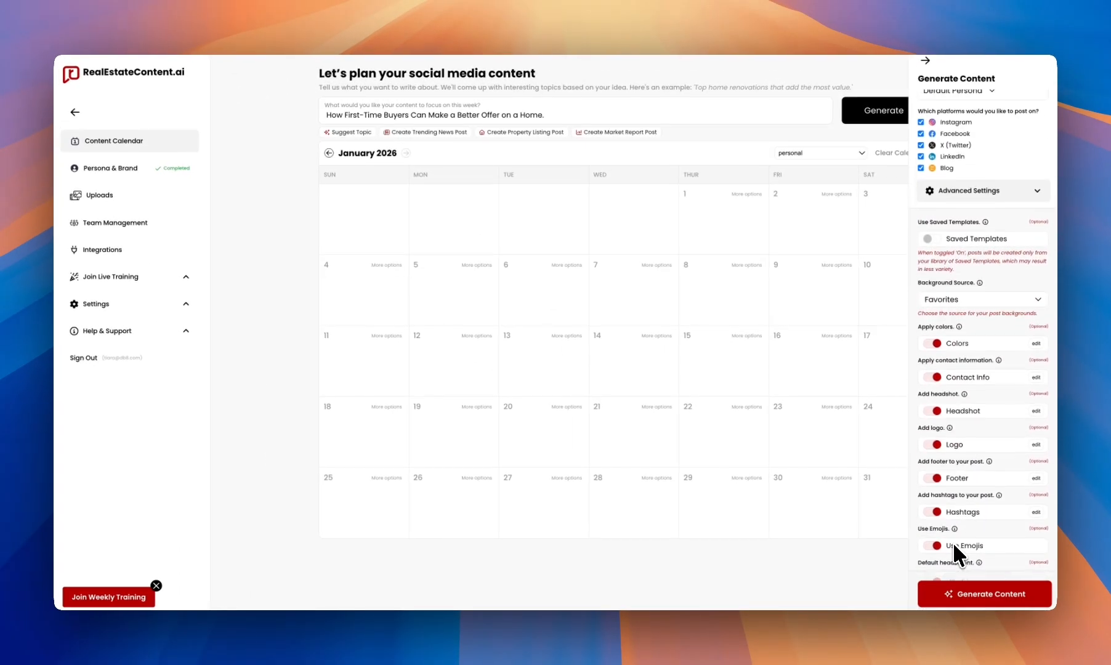
scroll(954, 542, "up", 4)
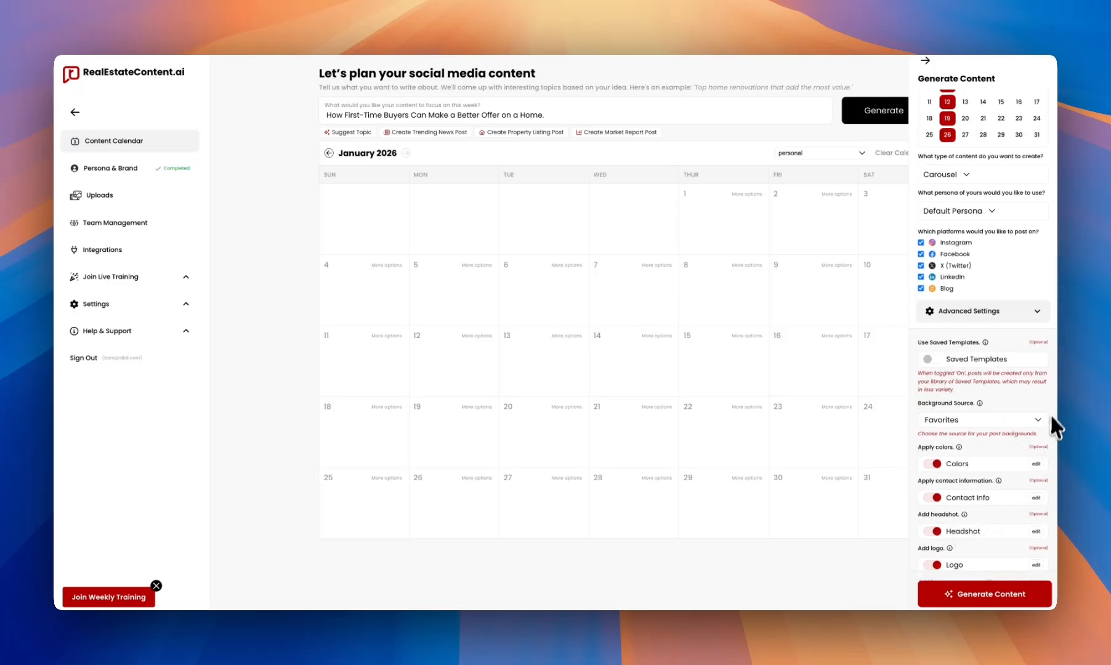
left_click(1030, 311)
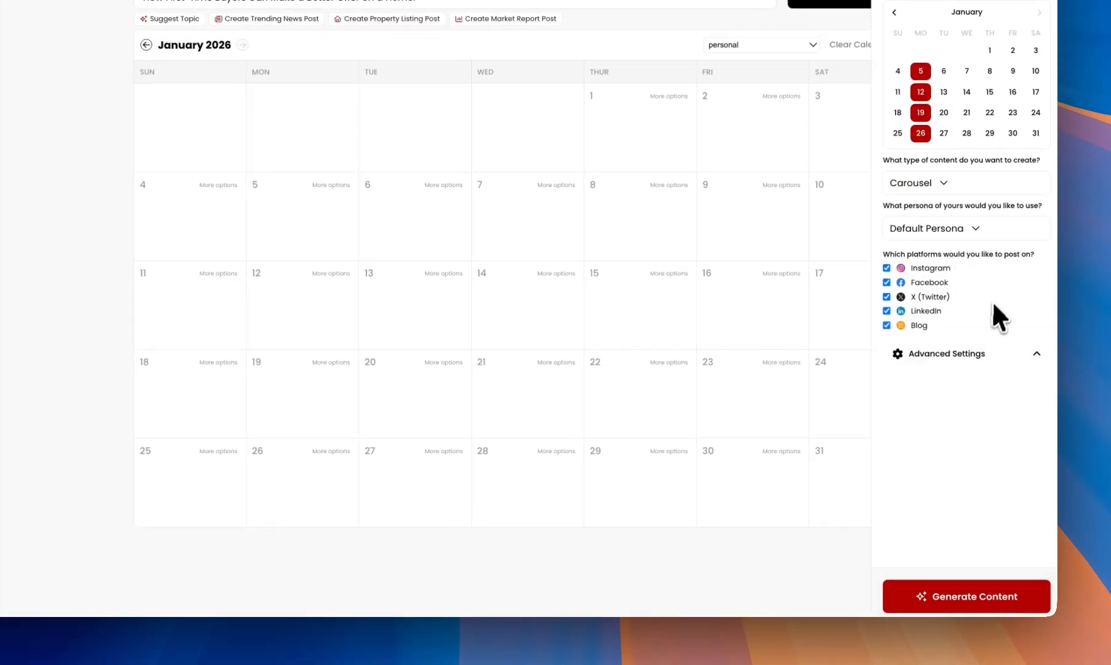
Generate the content for the chosen days and look over the January calendar
left_click(953, 598)
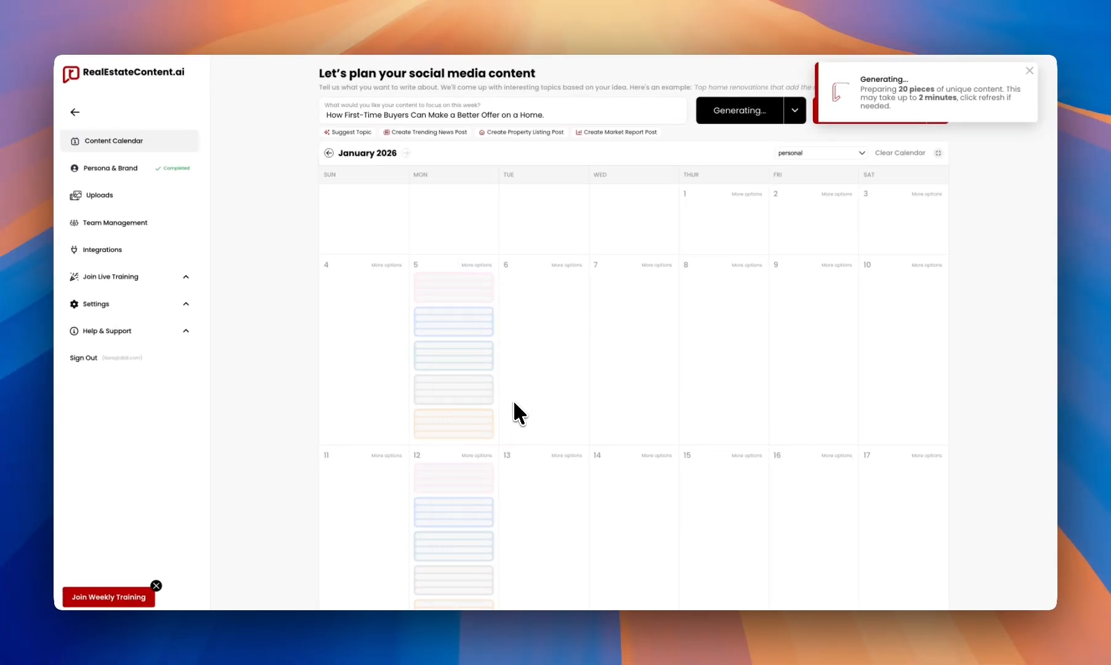
scroll(513, 400, "down", 7)
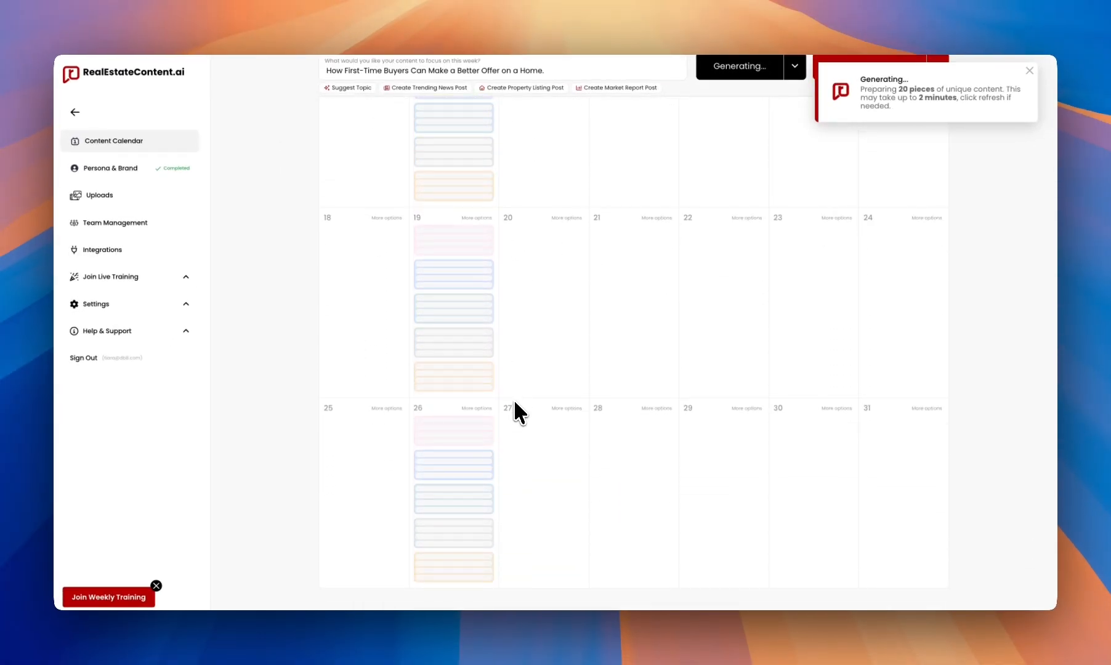
scroll(515, 403, "up", 7)
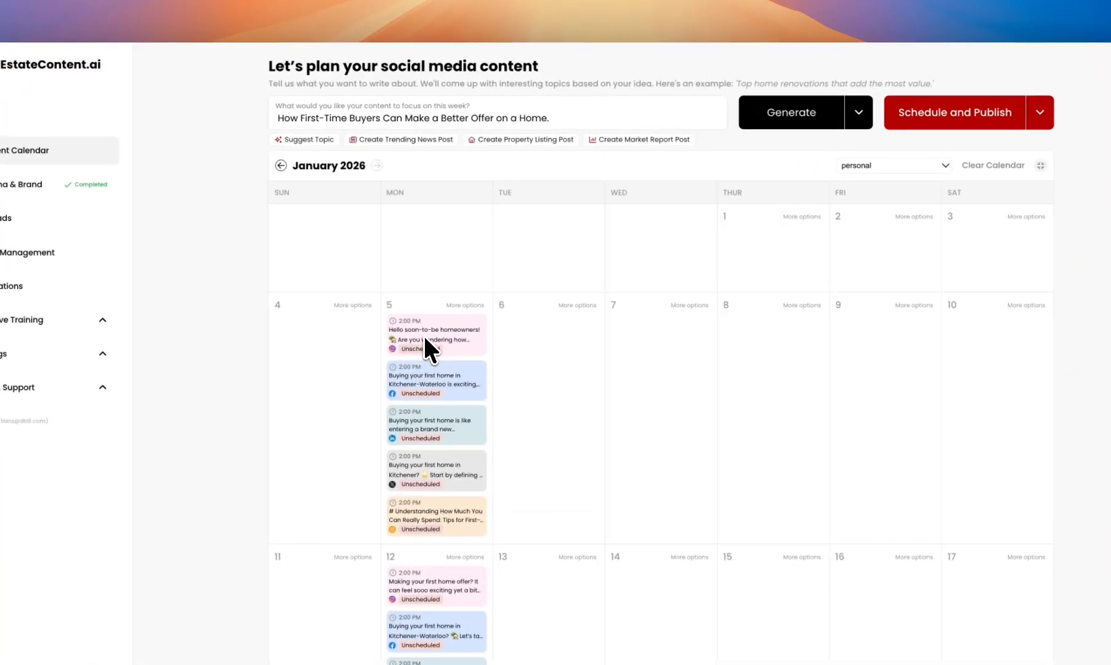
Open the January 5 Instagram post and read through its full caption
left_click(422, 331)
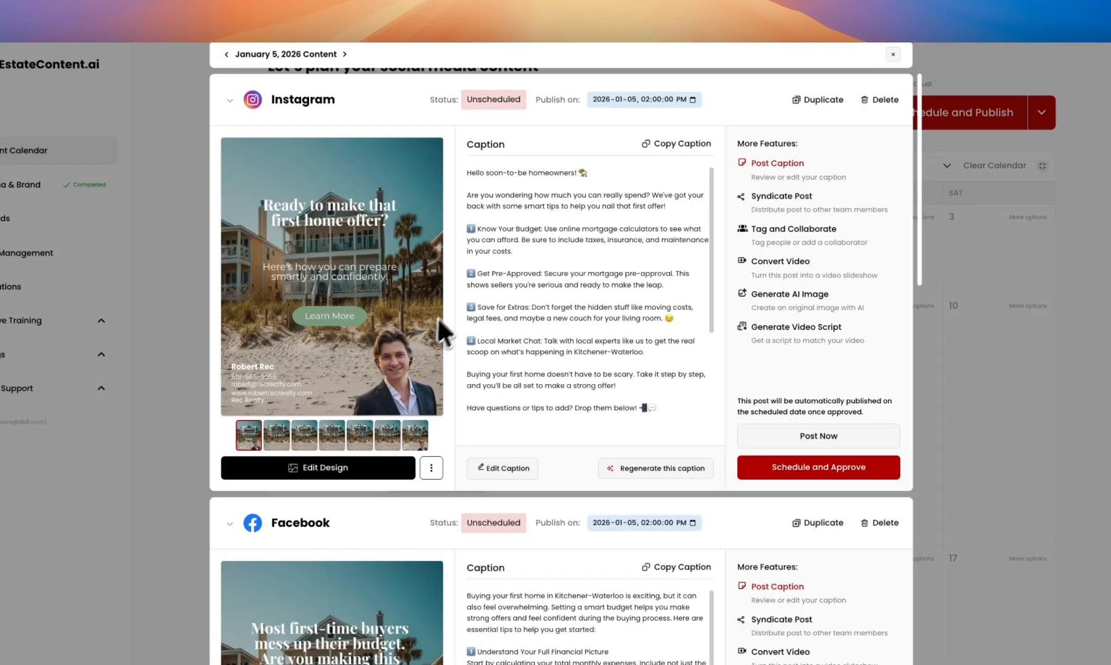
scroll(639, 311, "down", 5)
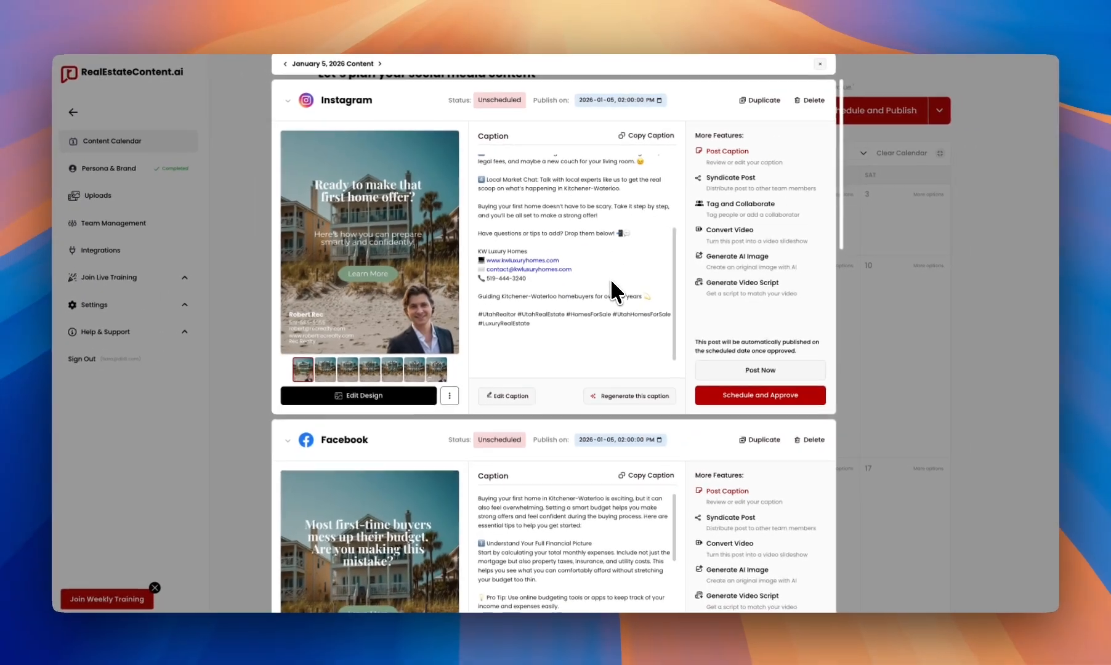
scroll(632, 323, "up", 5)
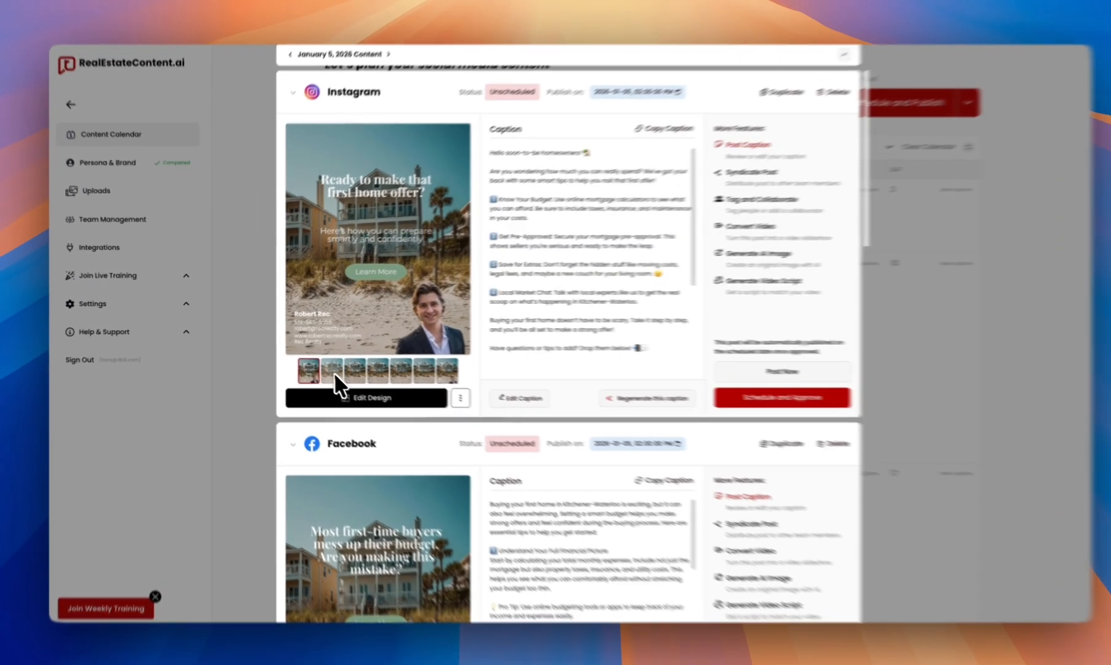
Preview the carousel slides of the January 5 Instagram post and return to the first slide
left_click(326, 368)
left_click(391, 384)
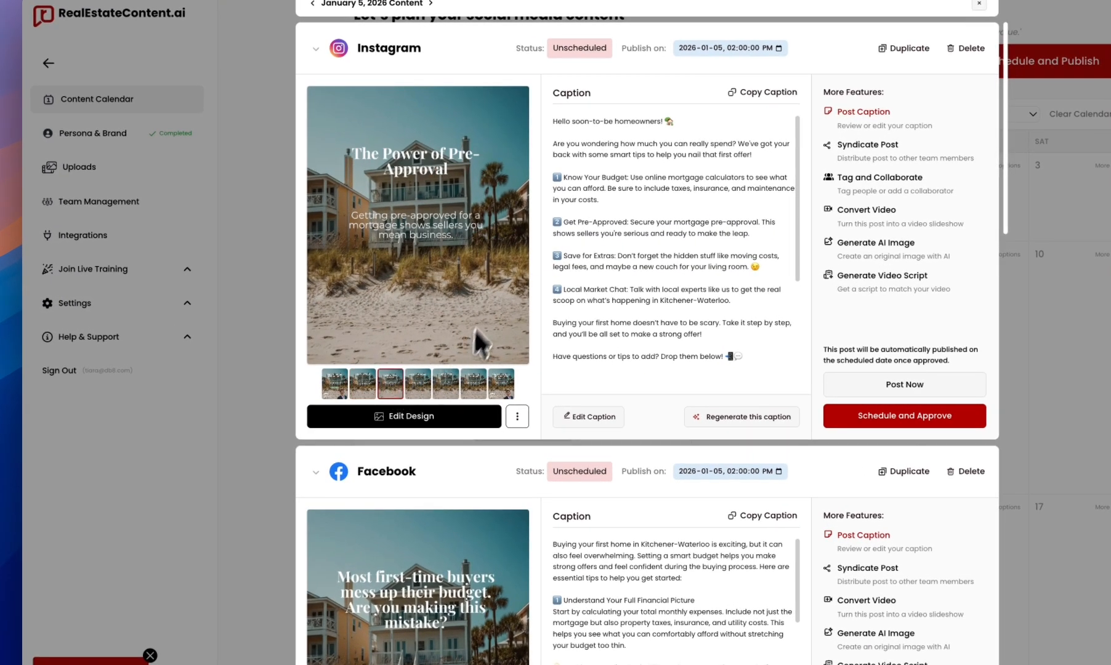
left_click(340, 384)
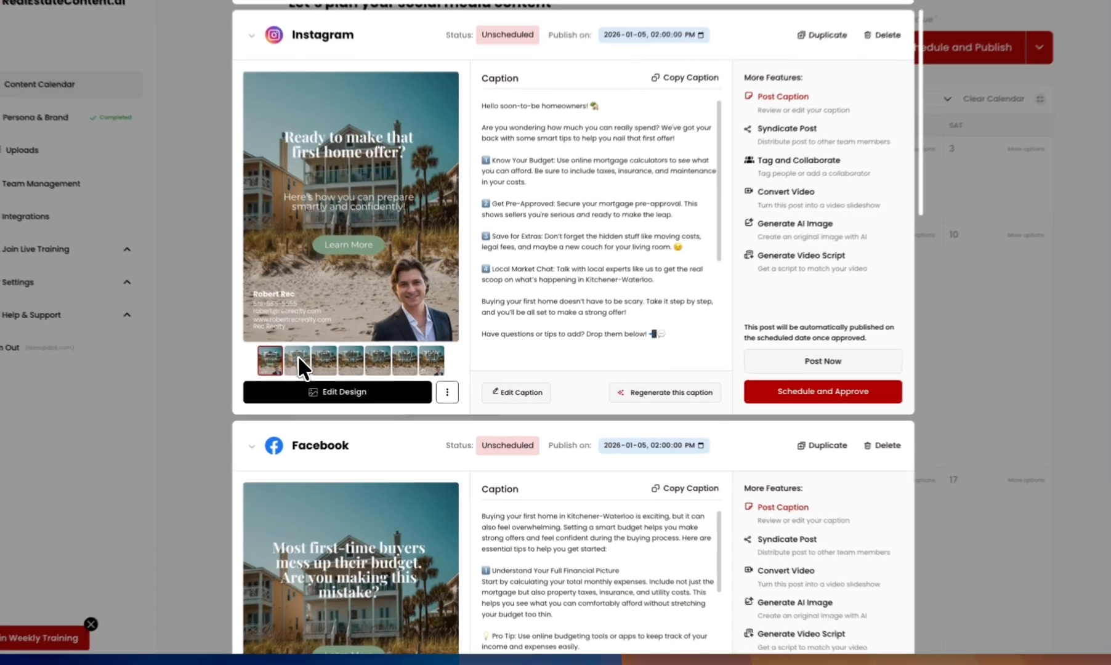
left_click(326, 368)
left_click(320, 362)
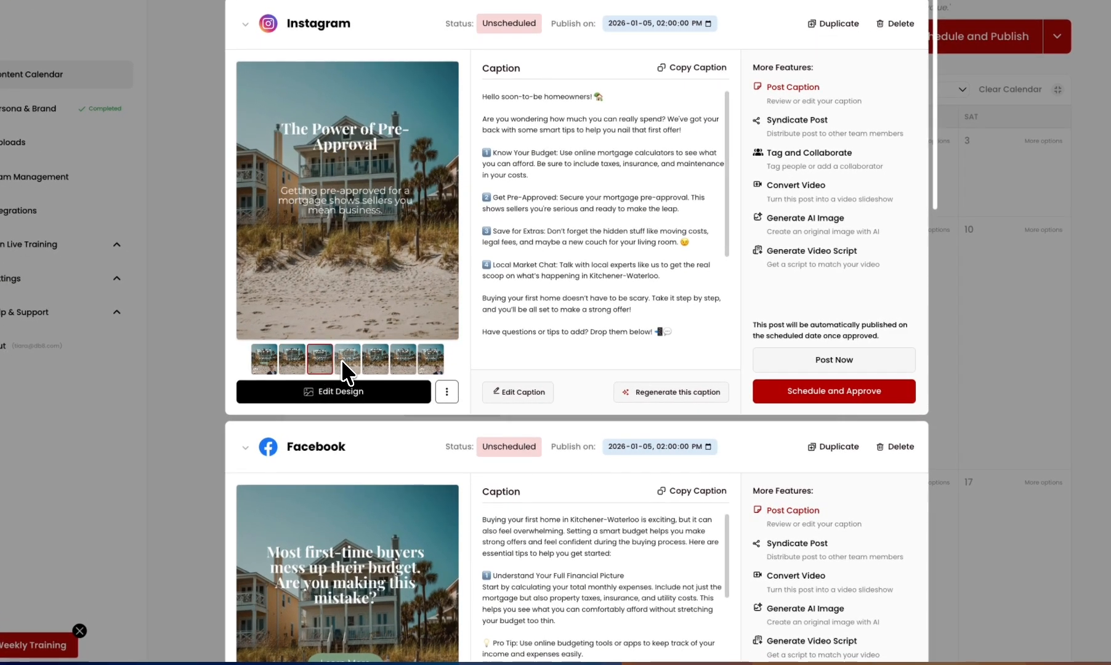
left_click(342, 362)
left_click(271, 367)
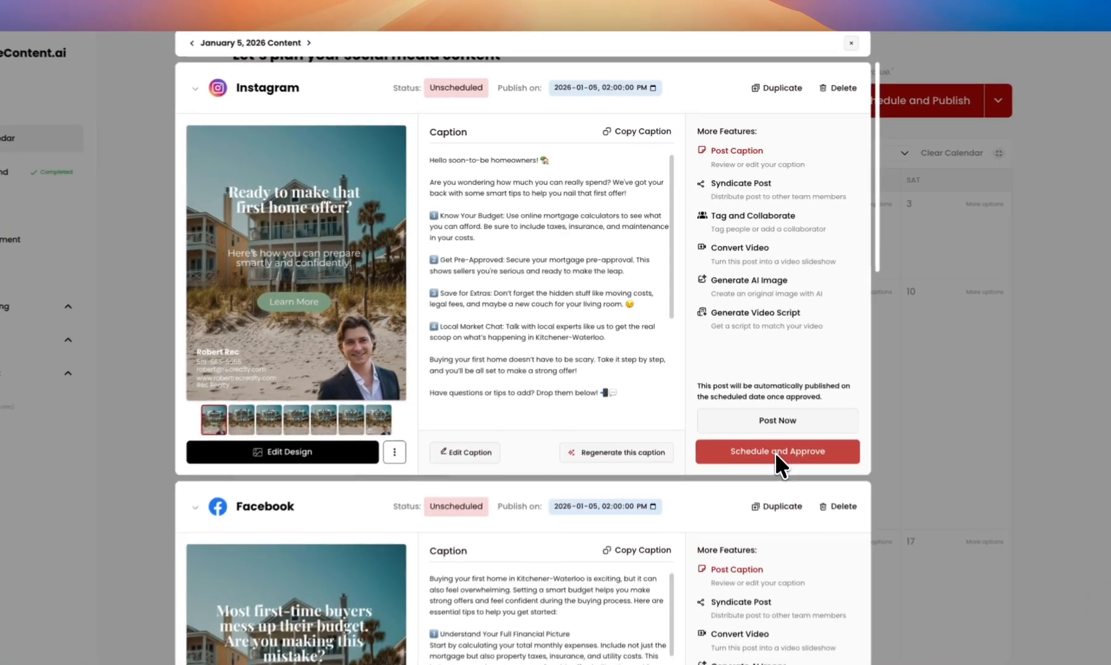
Schedule and approve the January 5 Instagram post for automatic publishing, and close the post details
left_click(758, 395)
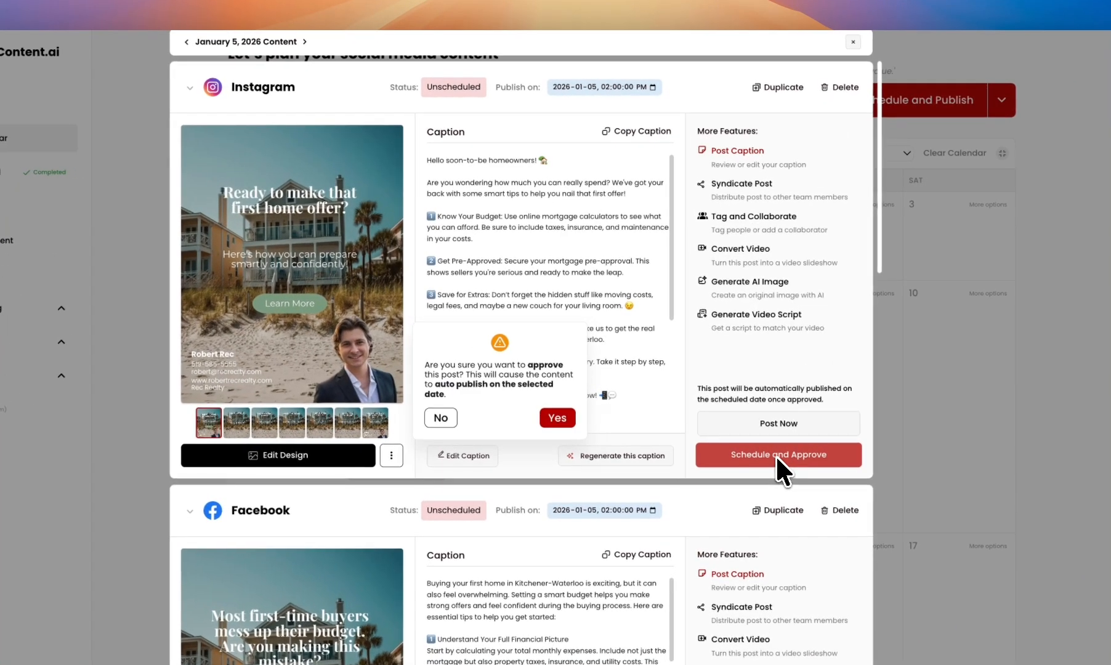
left_click(560, 416)
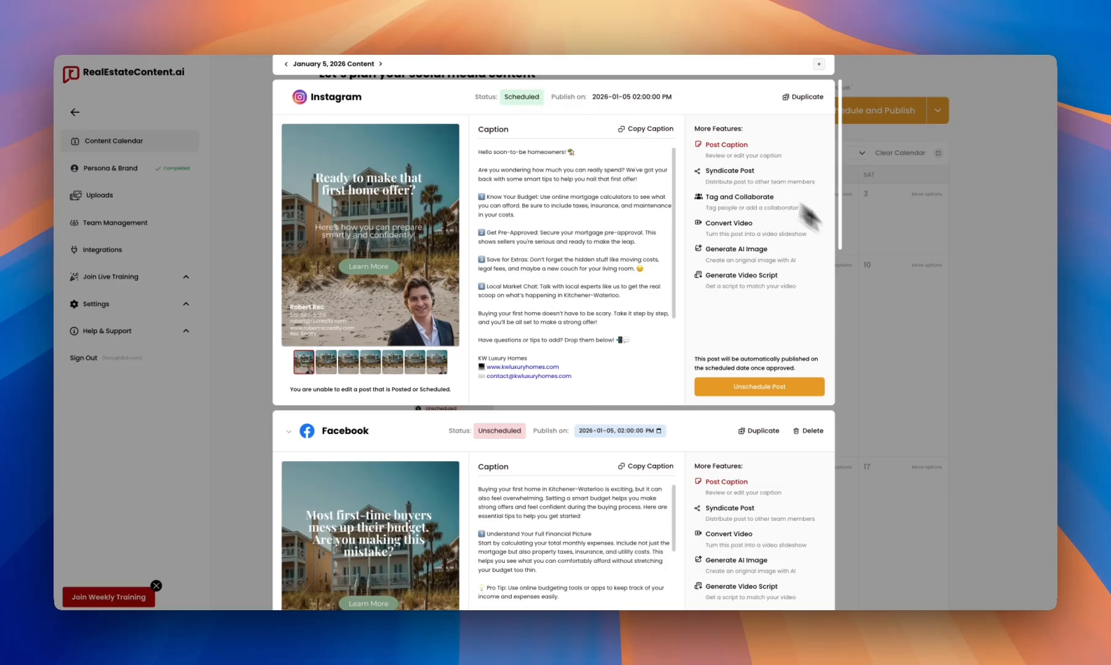
left_click(889, 262)
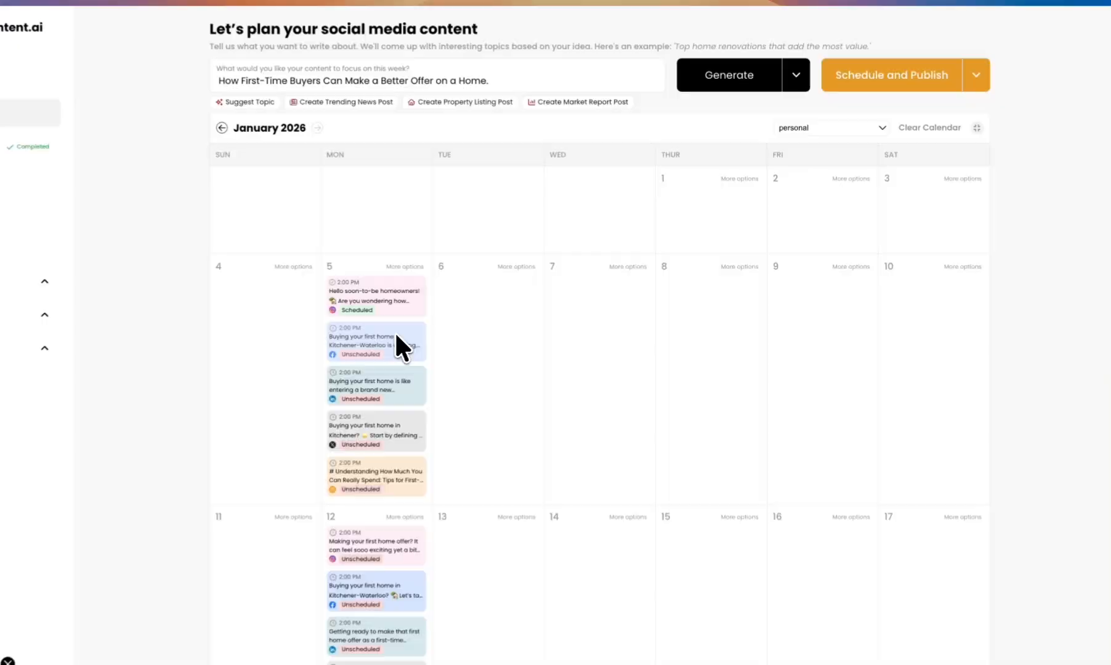
View the January 5 Facebook post's details and return to the calendar
left_click(472, 325)
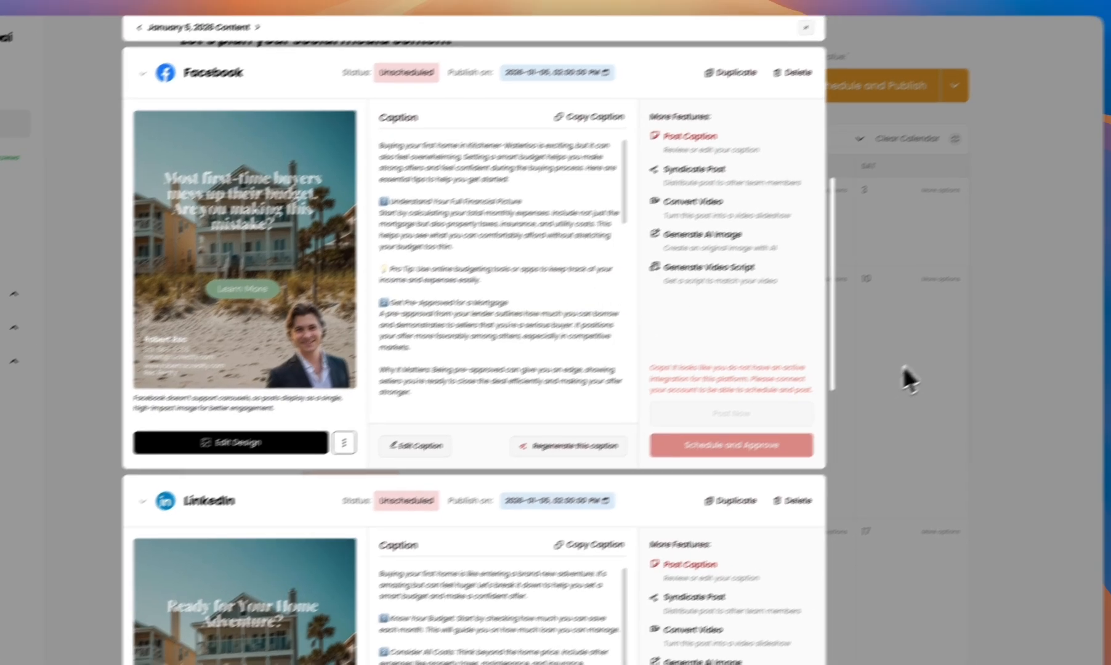
left_click(902, 366)
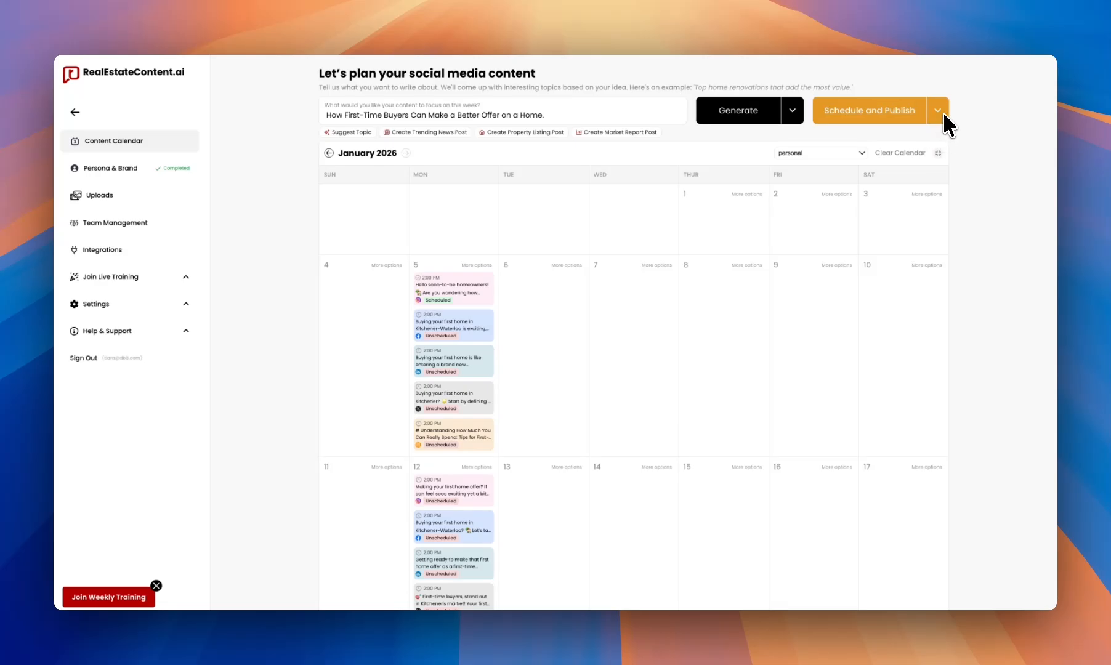
Try to approve all of the calendar's generated posts at once
left_click(937, 110)
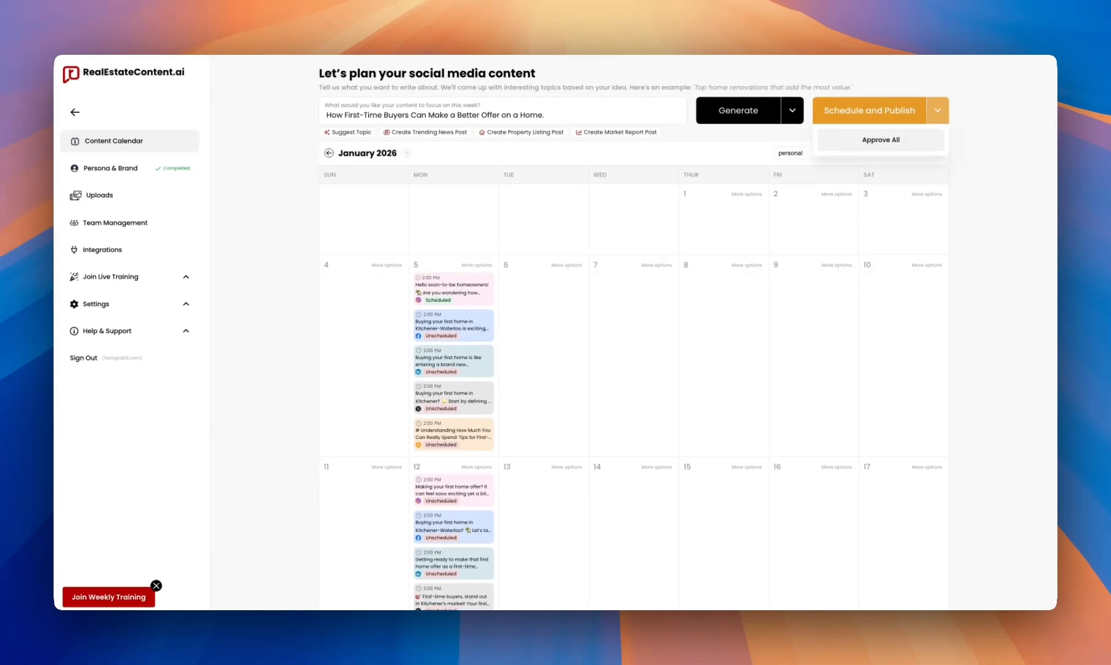
left_click(881, 140)
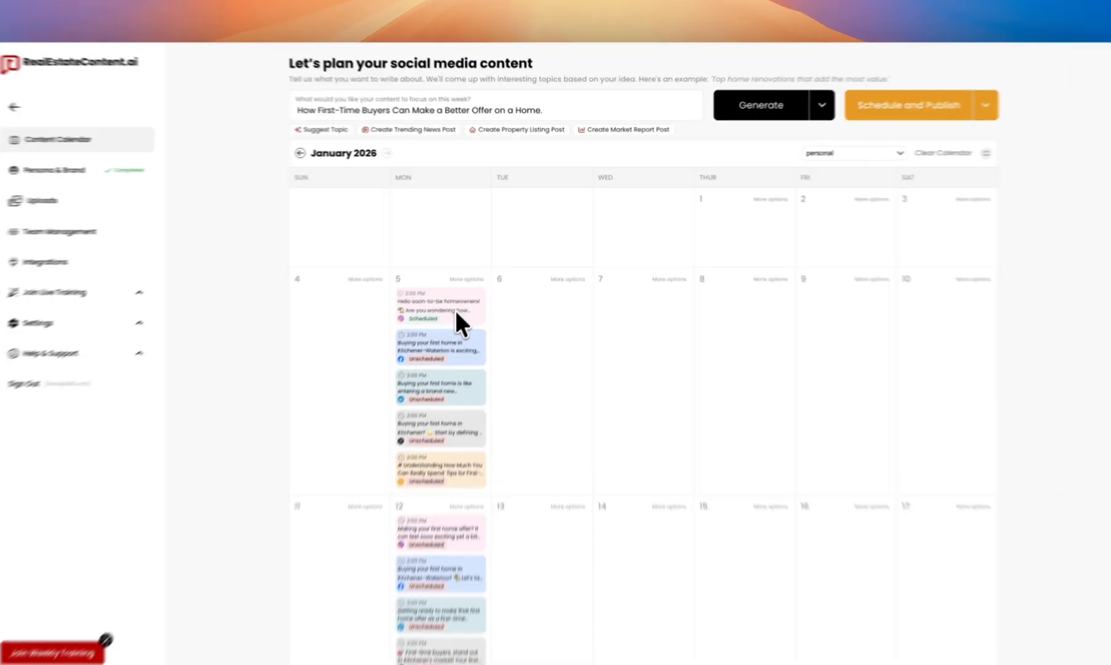
Open the January 5 Instagram post and unschedule it
left_click(468, 294)
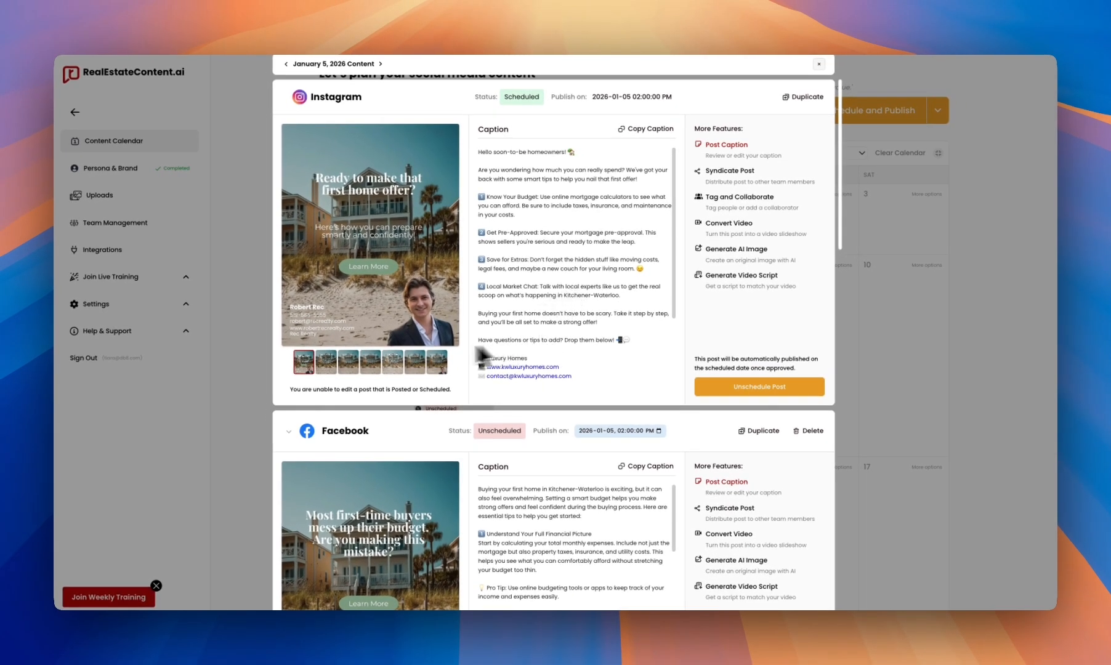
left_click(736, 387)
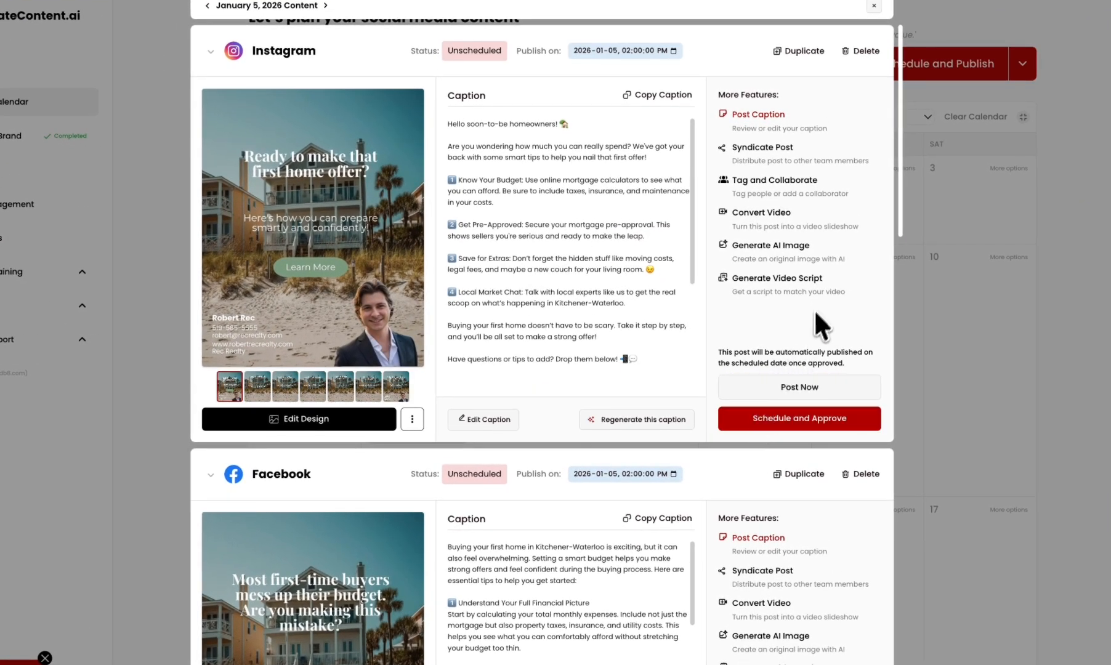
Open the January 5 Instagram caption for editing, look through its text and hashtags, and close the post details without saving
left_click(588, 317)
scroll(579, 318, "down", 1)
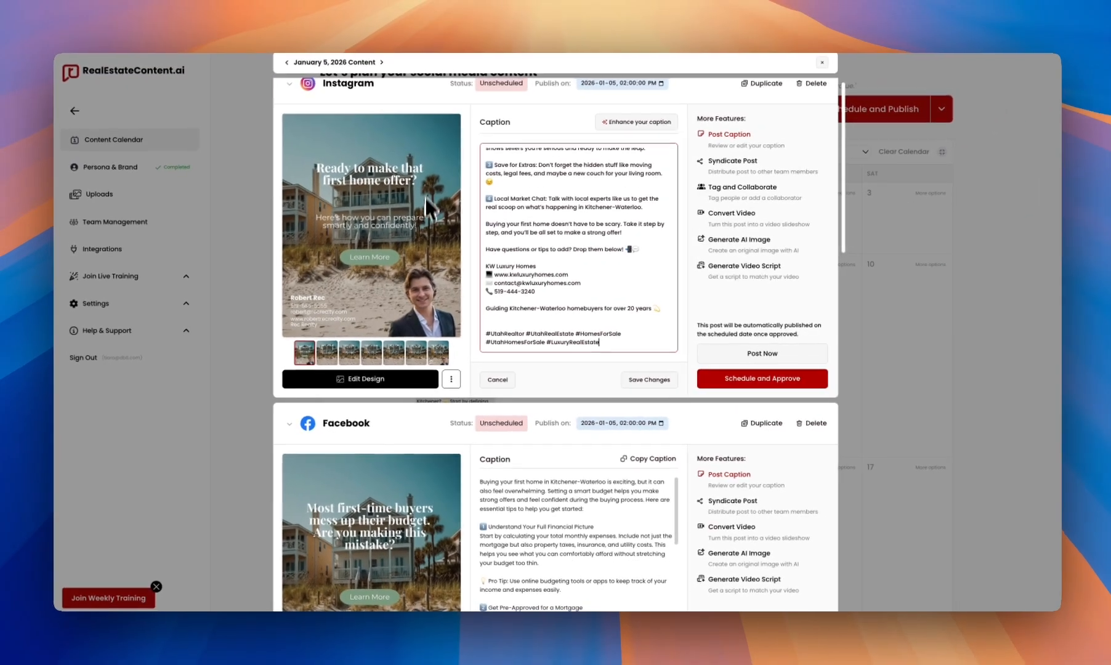
scroll(488, 271, "up", 3)
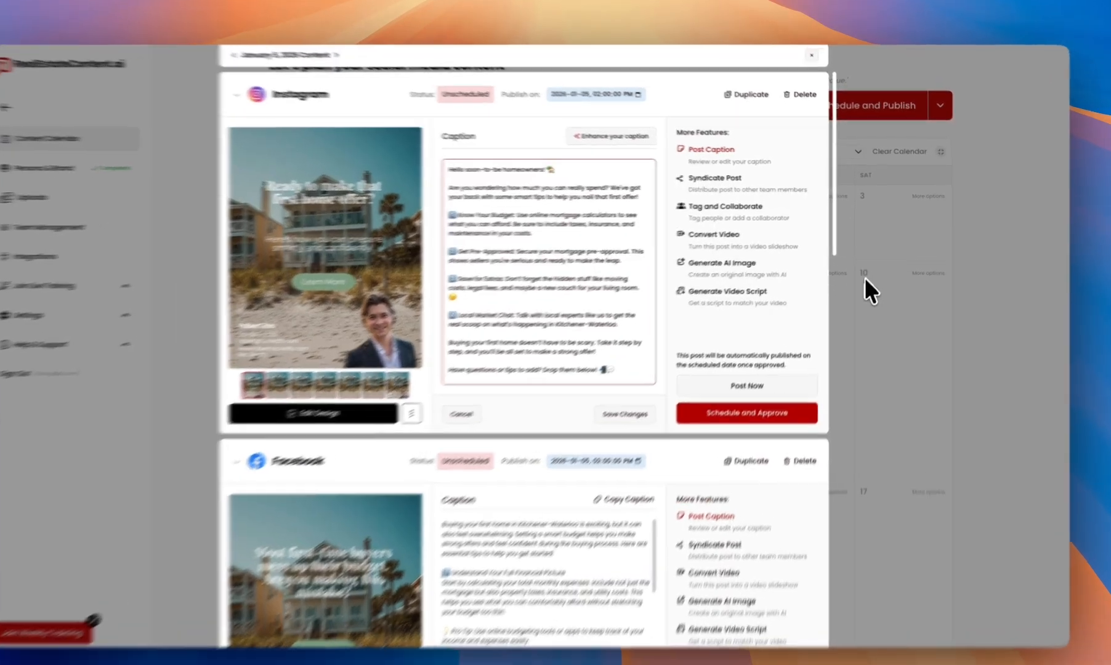
left_click(871, 277)
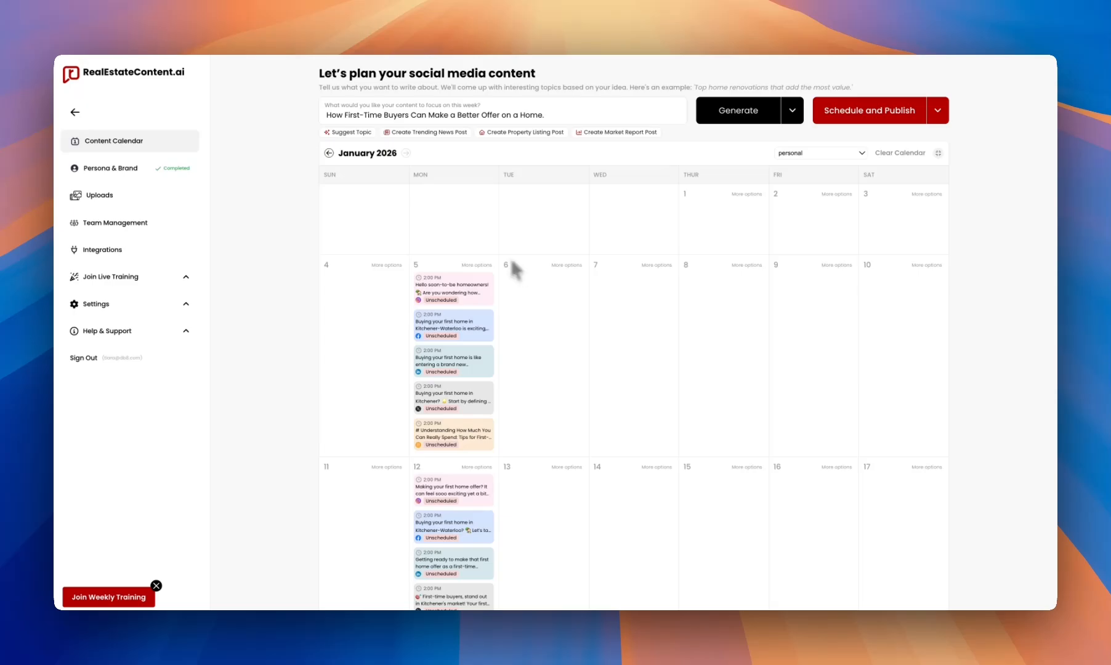
View the additional content options available for January 5 and dismiss them
left_click(481, 265)
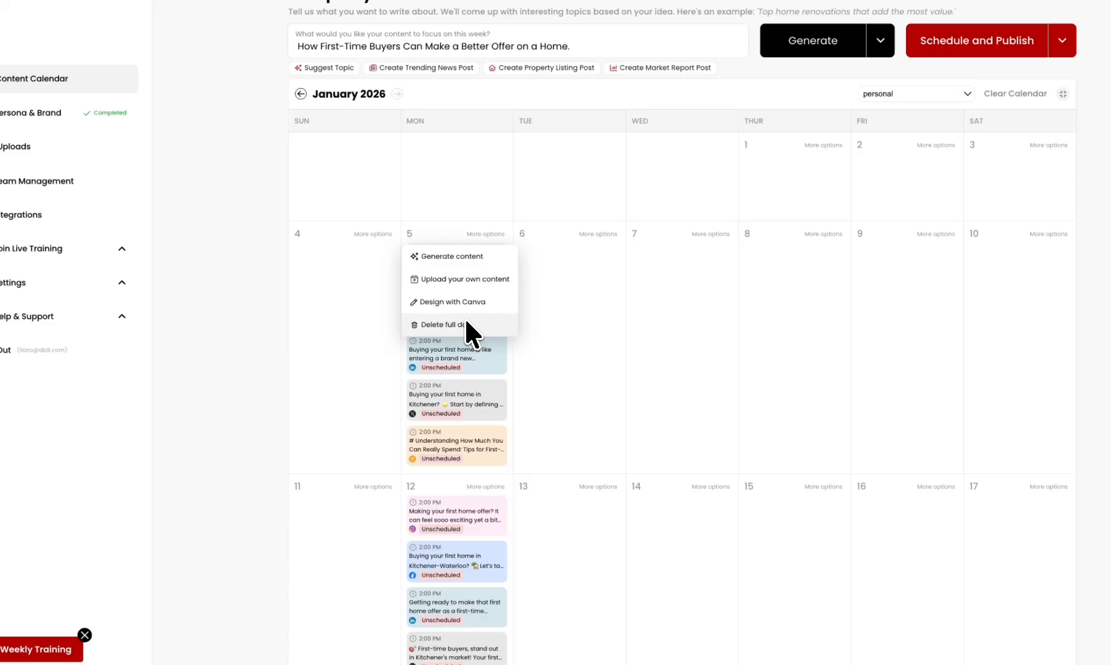
left_click(533, 251)
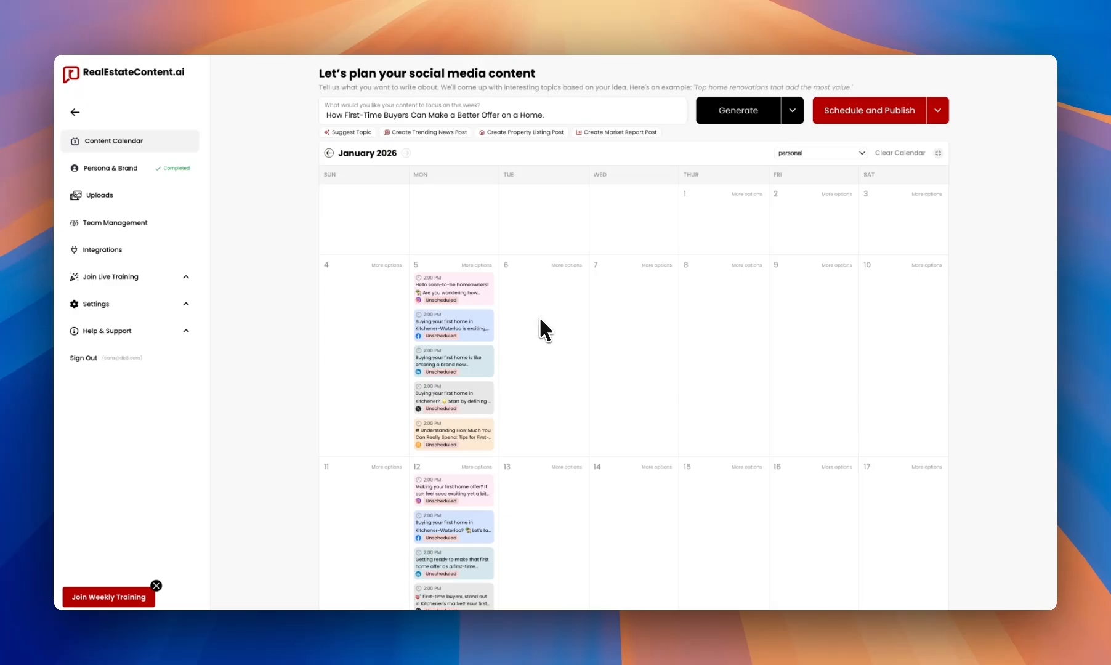
Clear the January 2026 calendar, confirming the deletion of all generated content for the month
scroll(488, 397, "down", 3)
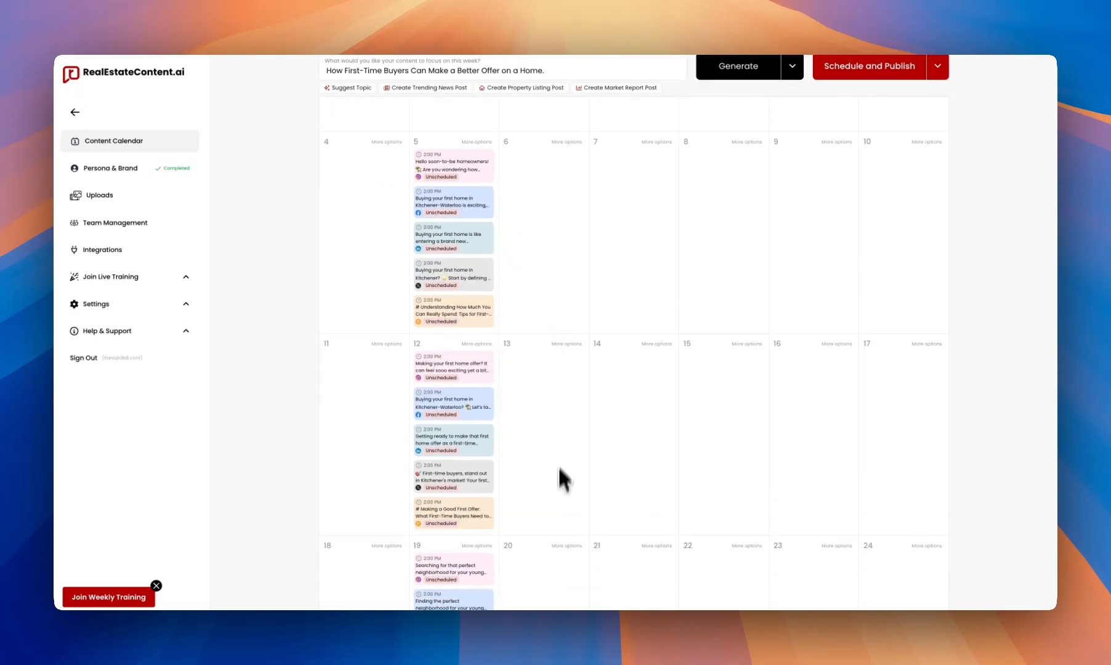
scroll(552, 228, "up", 3)
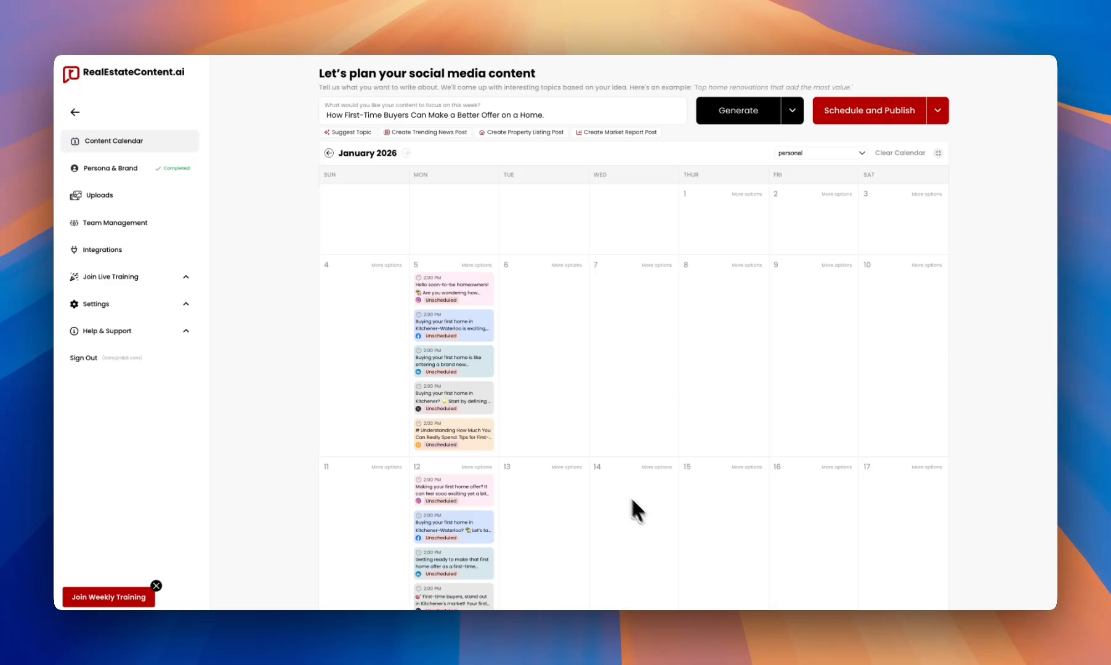
scroll(619, 475, "down", 3)
scroll(620, 480, "up", 3)
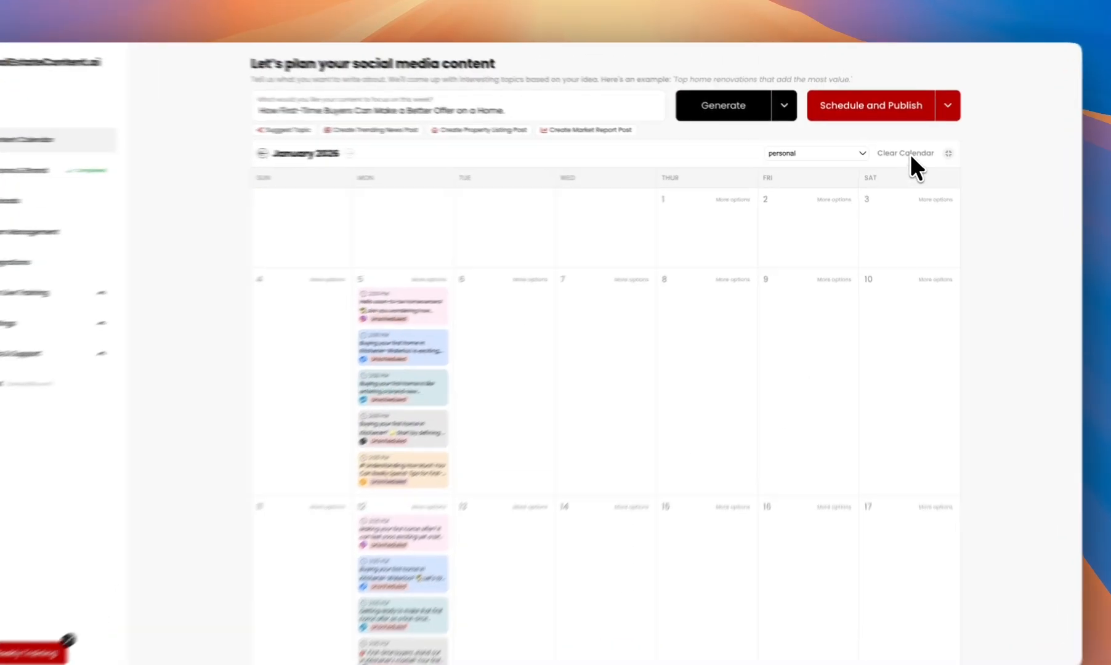
left_click(904, 153)
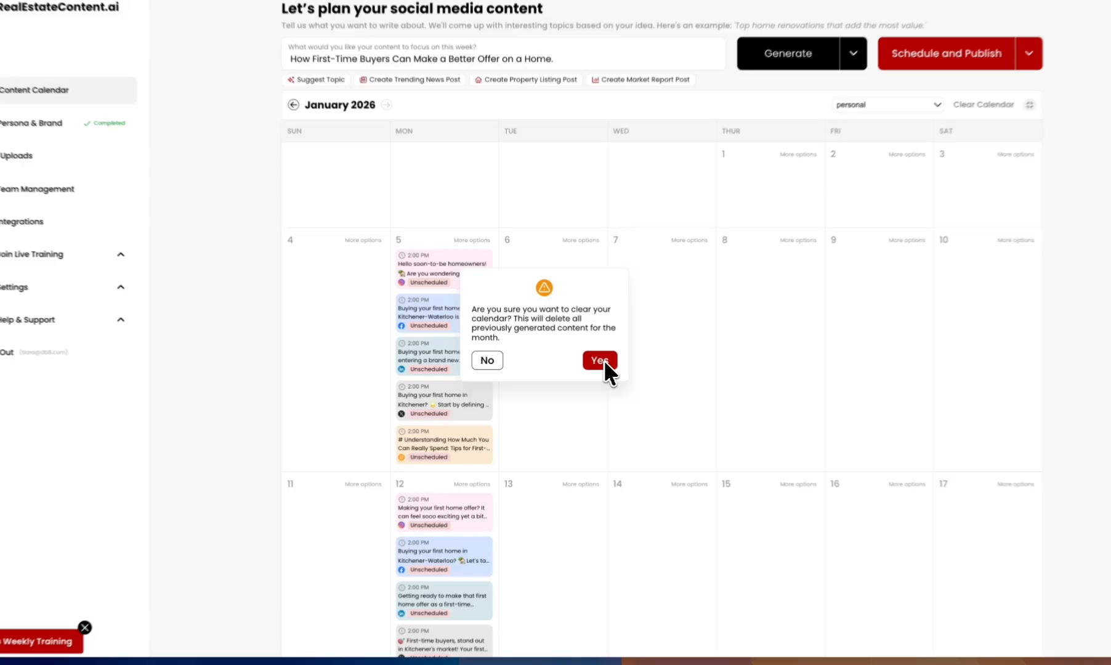
left_click(586, 364)
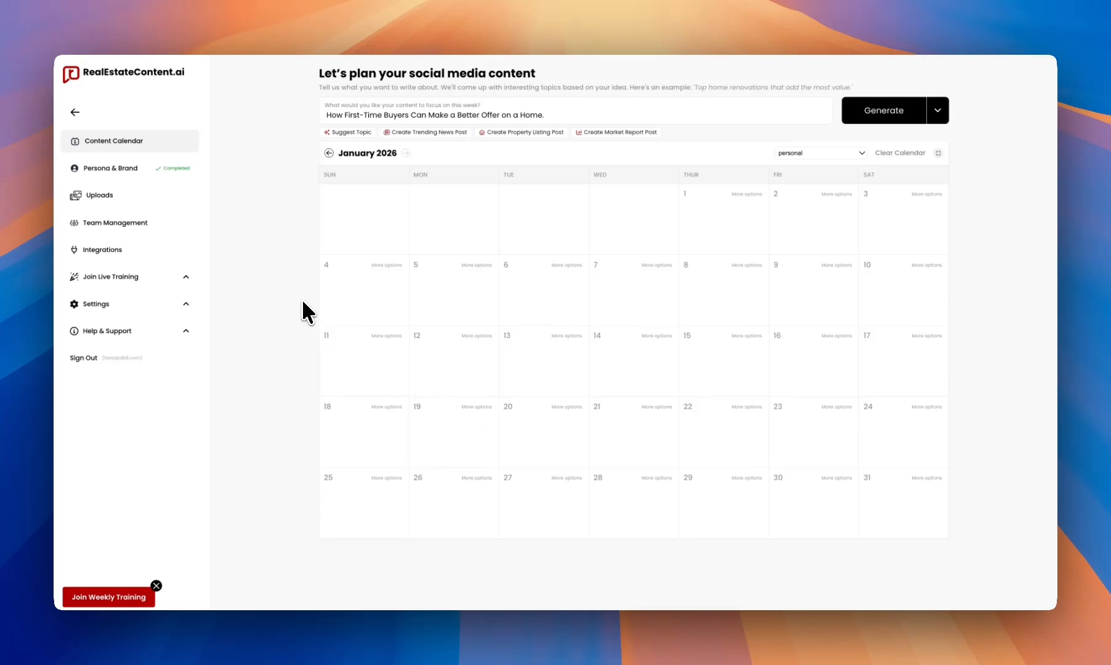
Review the Persona & Brand information and brand settings, and return to the content calendar
left_click(121, 167)
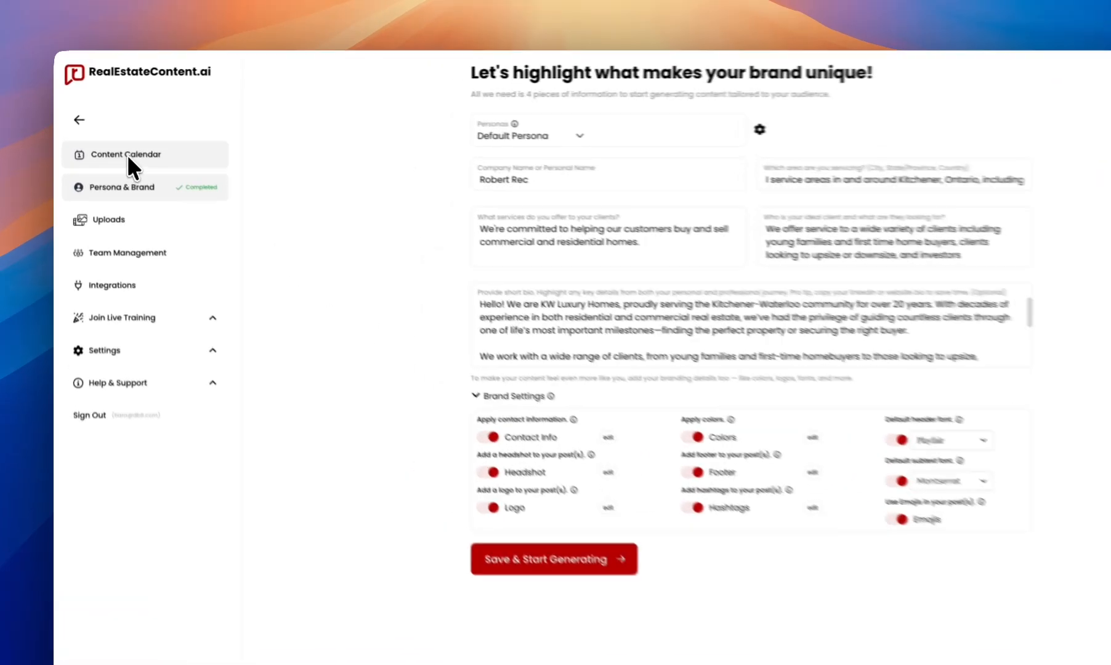
left_click(127, 155)
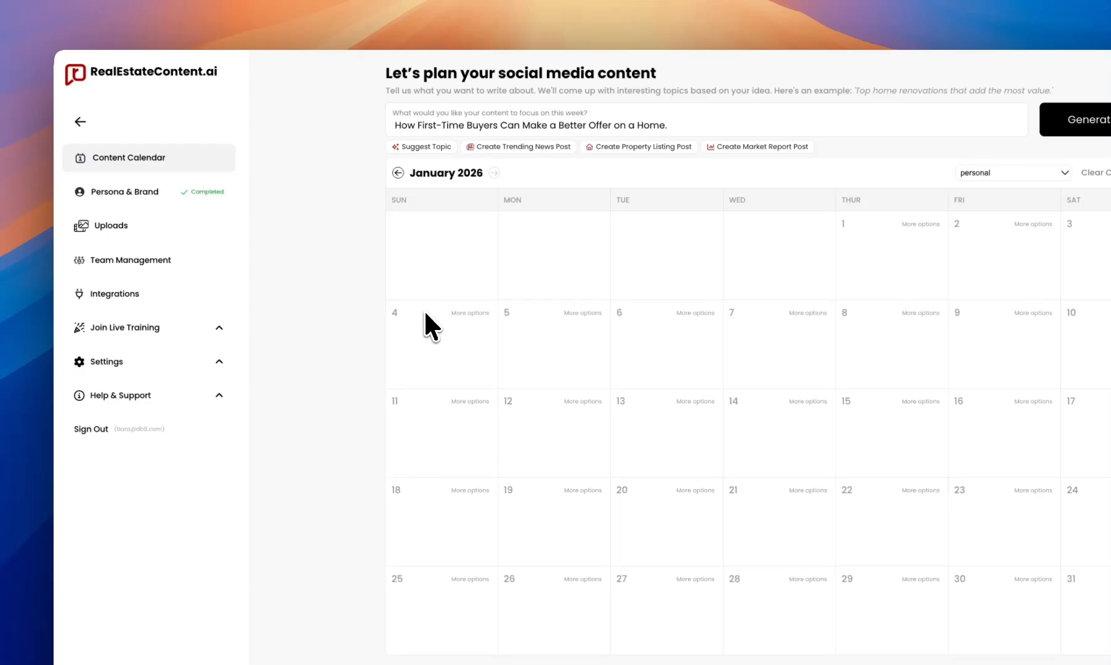